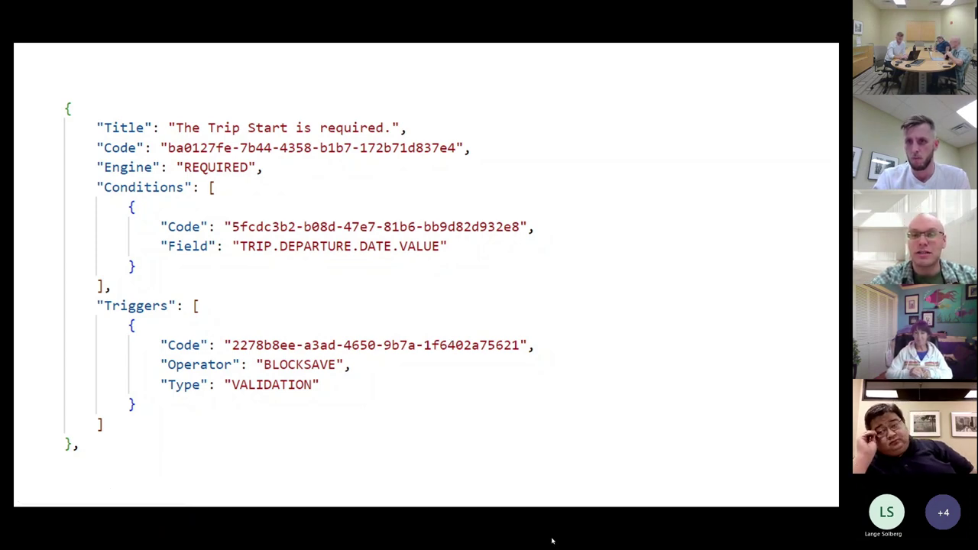
# Advance to the QUESTIONS? slide after briefly revisiting the JSON rule example
pyautogui.press('Right')
pyautogui.press('Left')
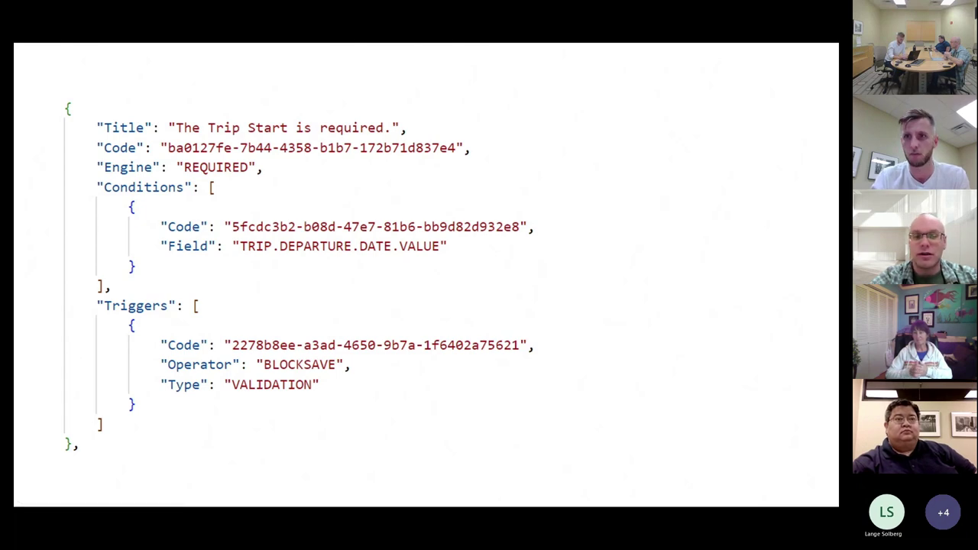
pyautogui.press('Right')
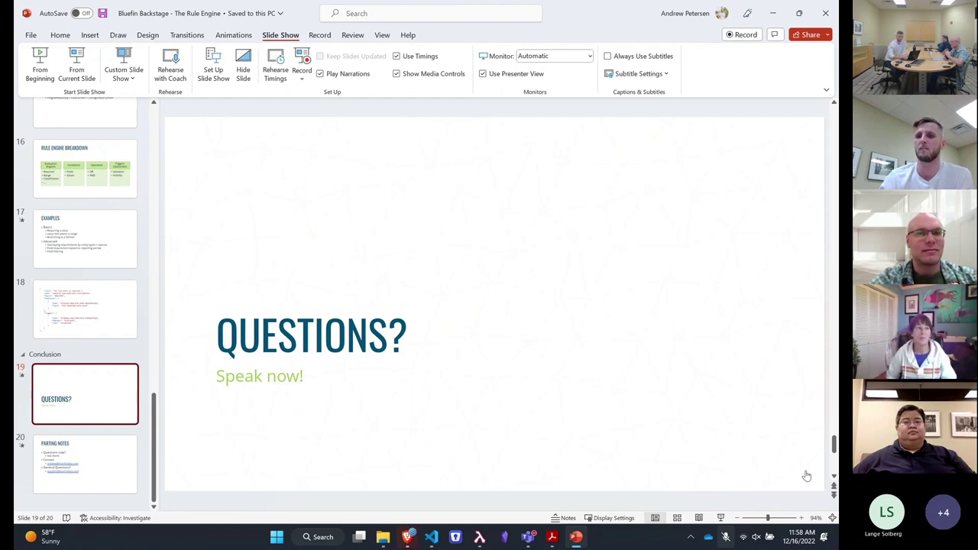
# Return to the browser and stay on the blank New Trip form, dismissing the leave-site warning
pyautogui.moveTo(407, 537)
pyautogui.click(409, 458)
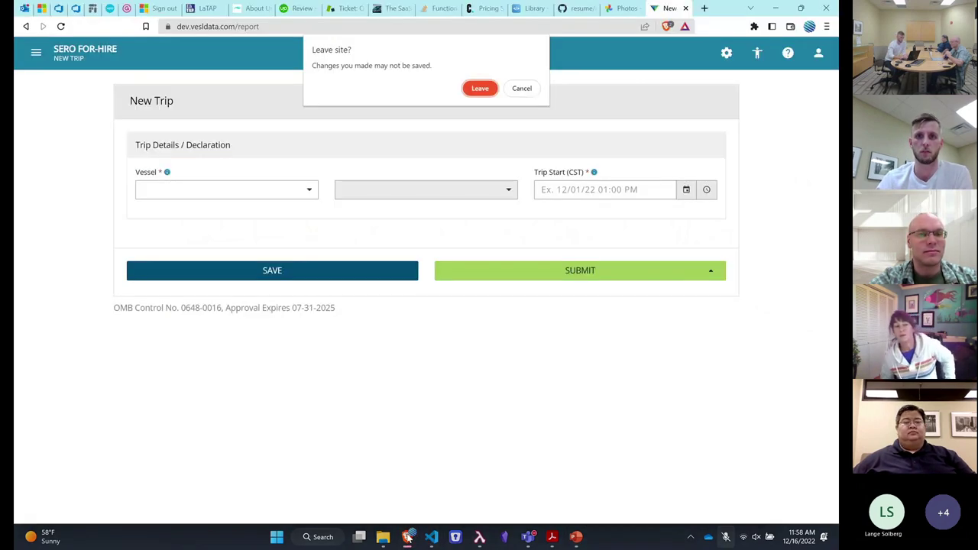
pyautogui.click(527, 87)
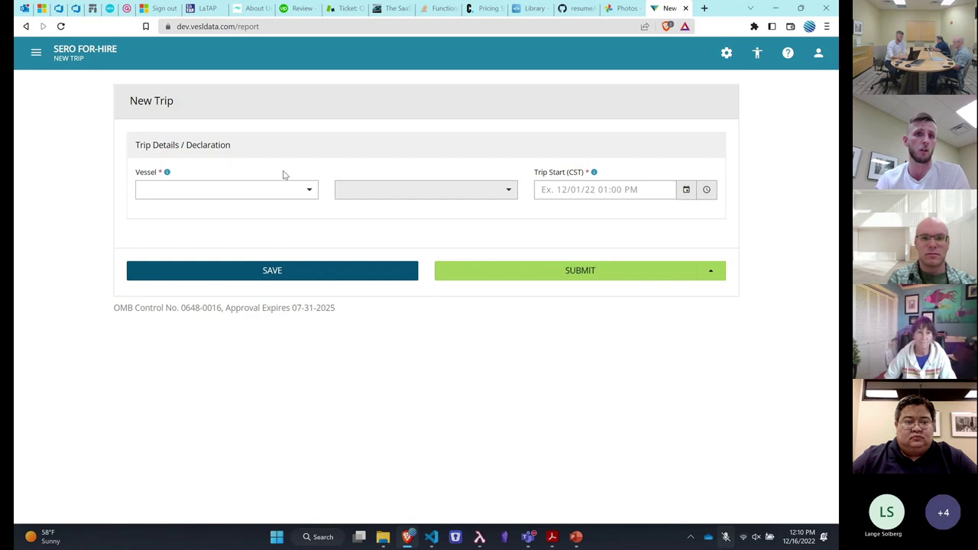
# Select Gulf Vessel and its captain on the New Trip form, then clear the vessel
pyautogui.click(295, 191)
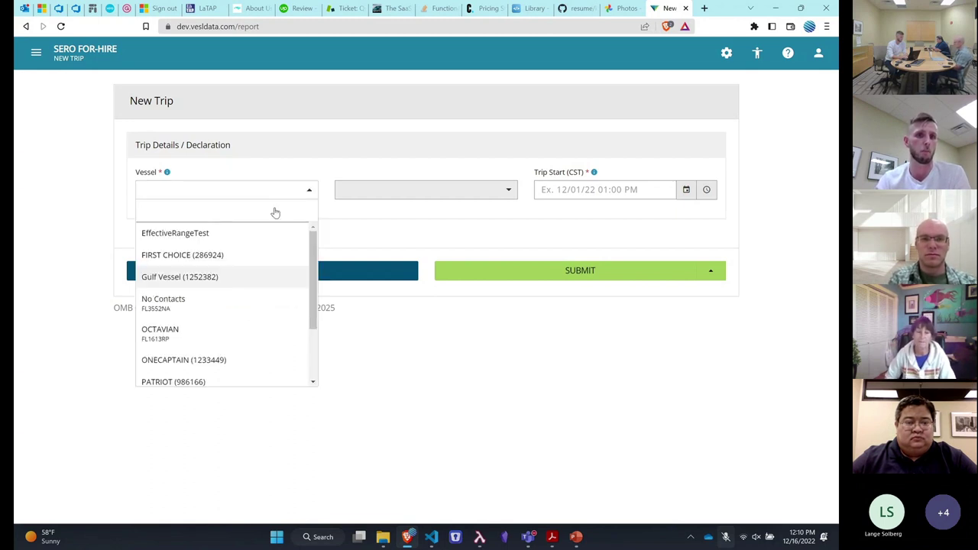
pyautogui.click(232, 277)
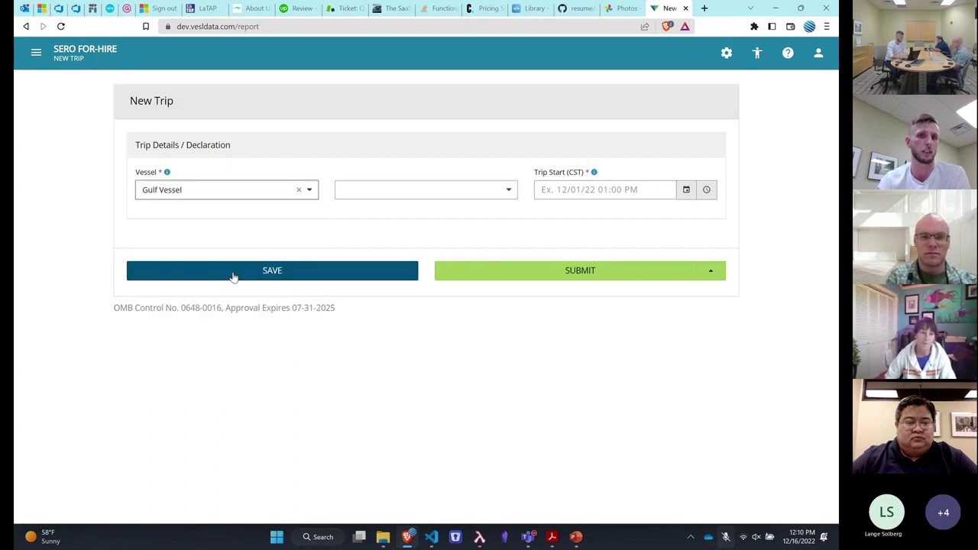
pyautogui.click(418, 199)
pyautogui.click(413, 278)
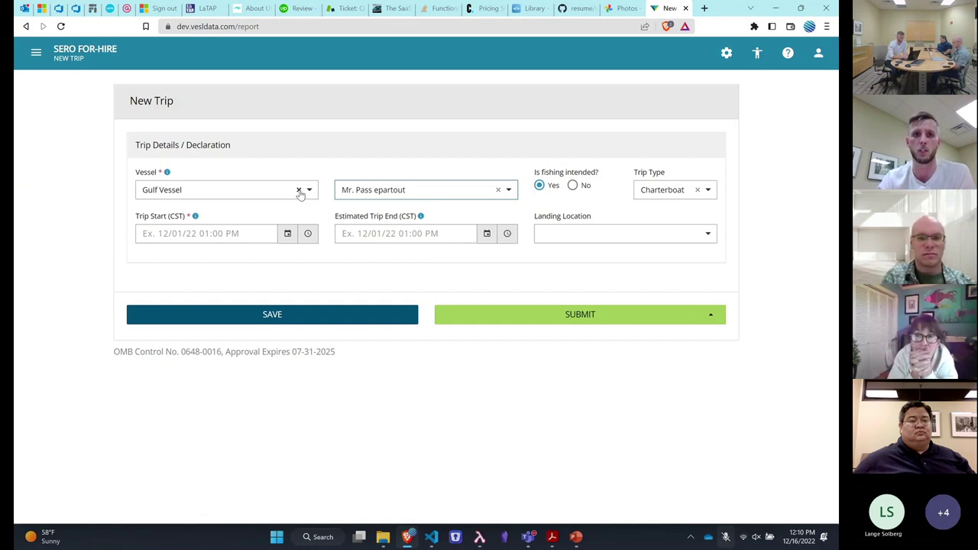
pyautogui.click(299, 190)
# Choose South Atlantic Vessel and its captain, then scroll through the expanded trip form
pyautogui.click(254, 197)
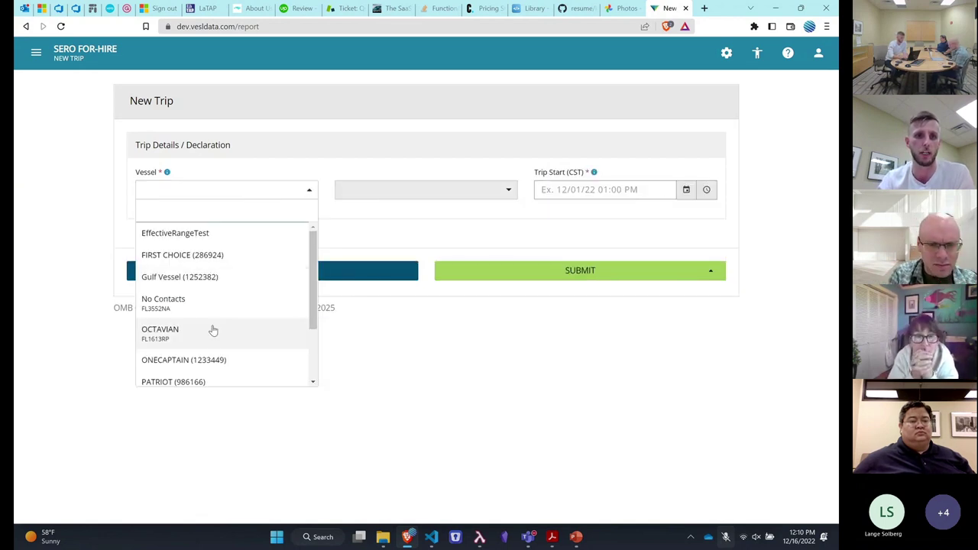
pyautogui.scroll(-2, 214, 355)
pyautogui.click(212, 354)
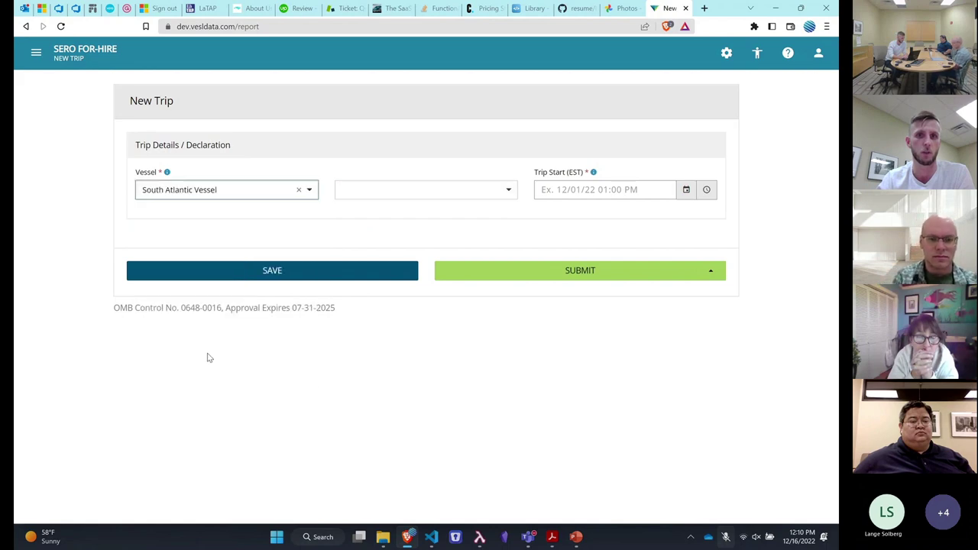
pyautogui.click(393, 202)
pyautogui.click(388, 241)
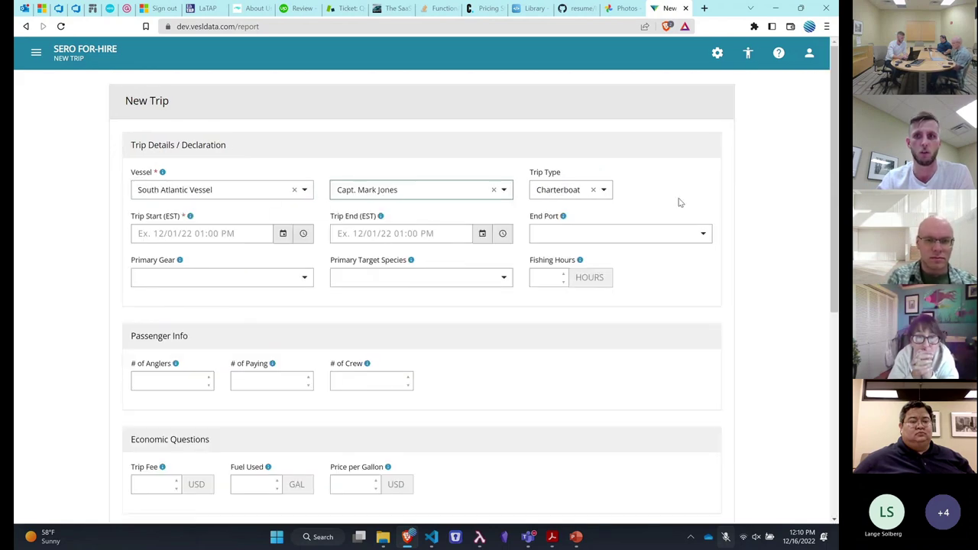
pyautogui.scroll(-3, 744, 225)
pyautogui.scroll(-3, 744, 225)
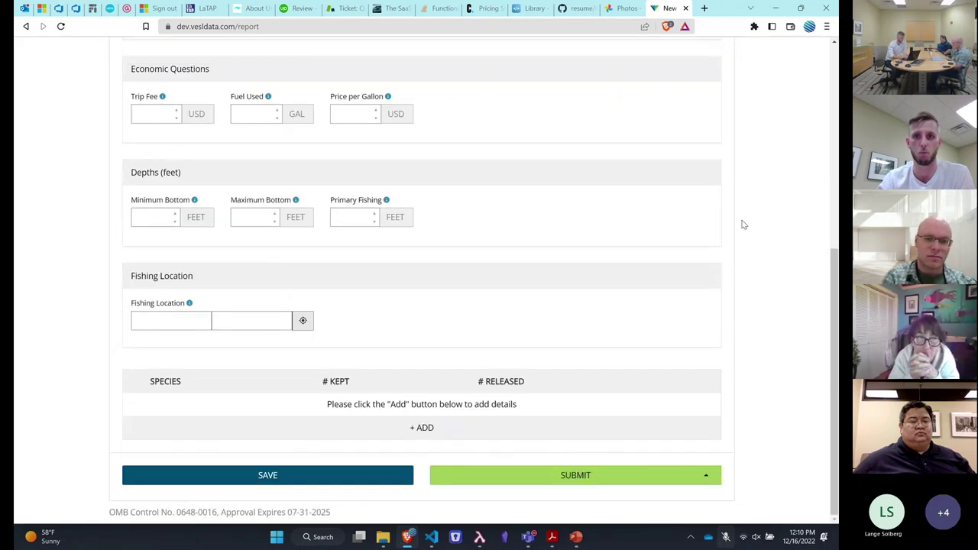
pyautogui.scroll(5, 743, 224)
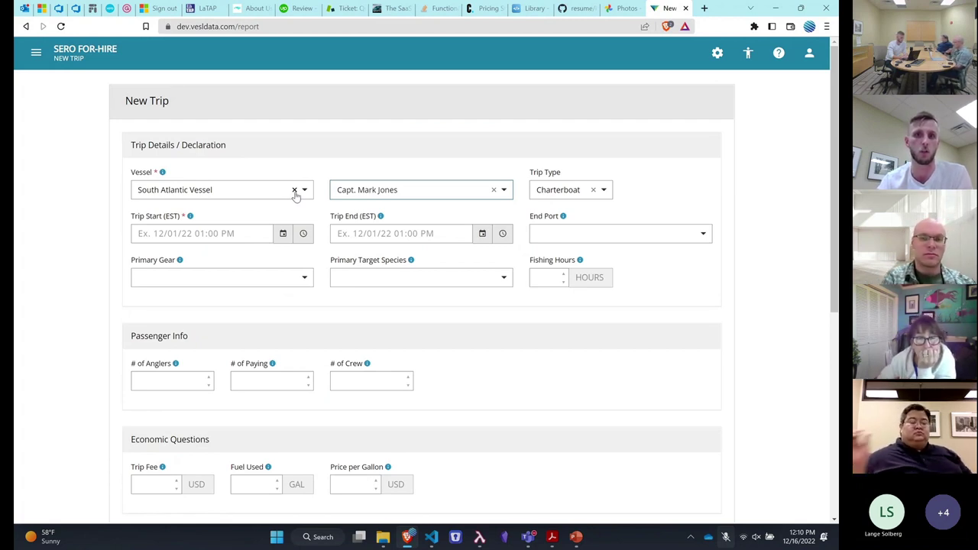
# Replace South Atlantic Vessel with Gulf Vessel and pick its captain
pyautogui.click(295, 191)
pyautogui.click(259, 193)
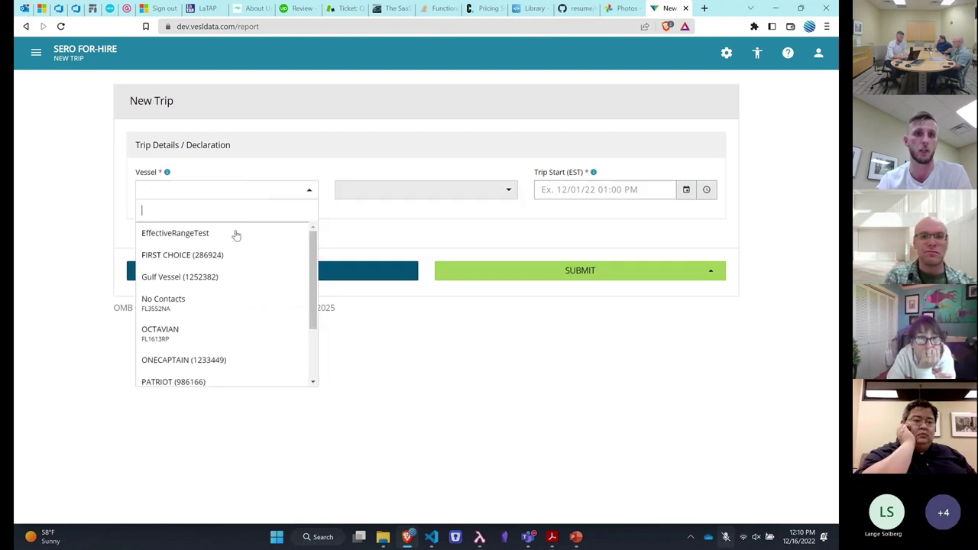
pyautogui.click(237, 284)
pyautogui.click(415, 262)
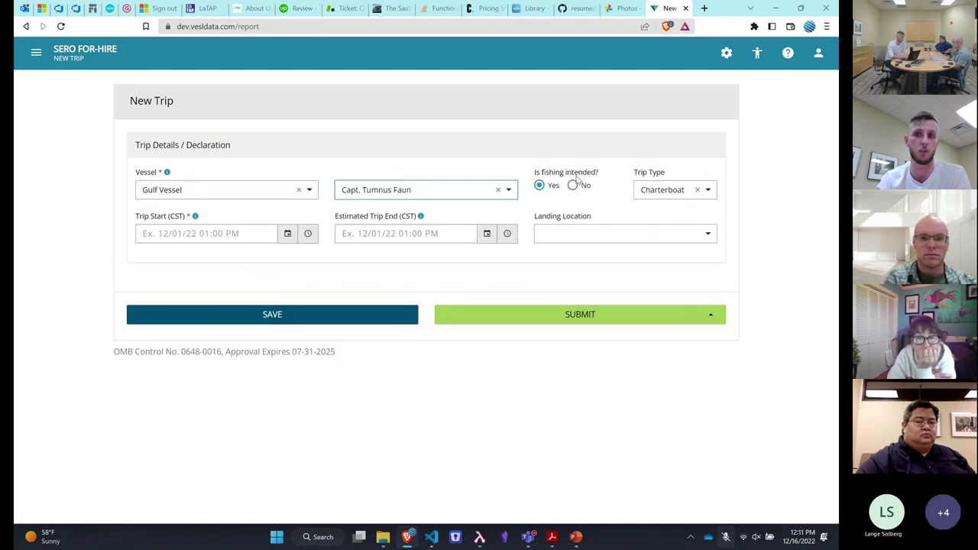
# Set Trip Start to 12/16/22 at 01:00 PM
pyautogui.click(287, 233)
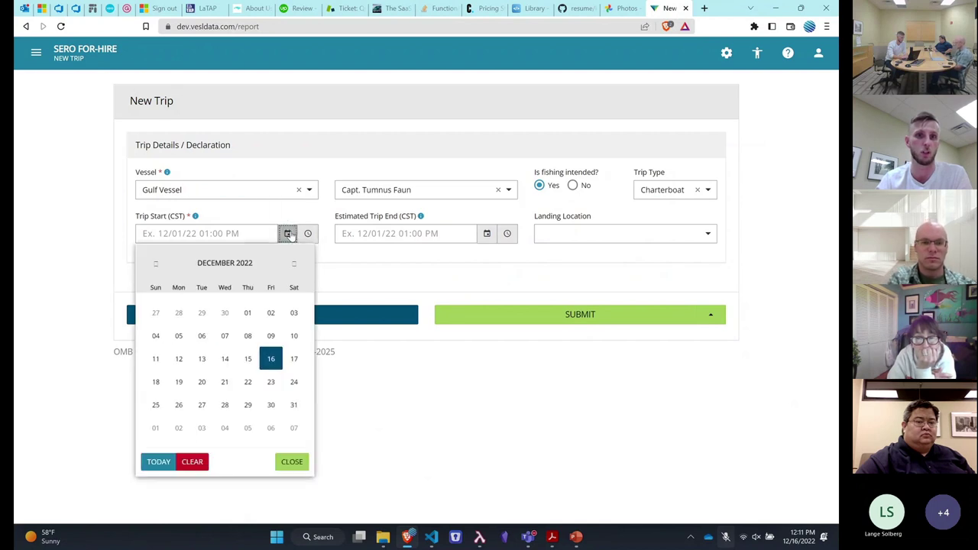
pyautogui.click(270, 366)
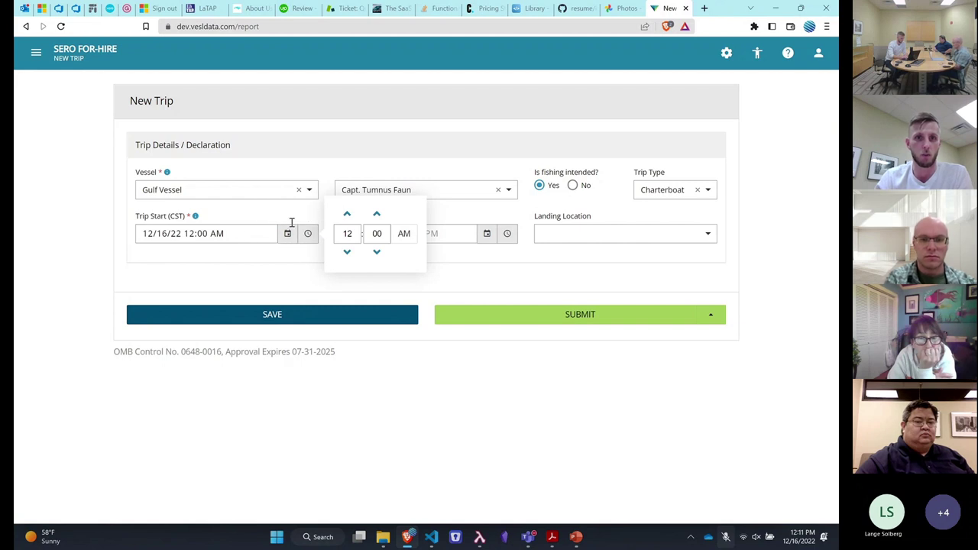
pyautogui.click(347, 213)
pyautogui.click(406, 234)
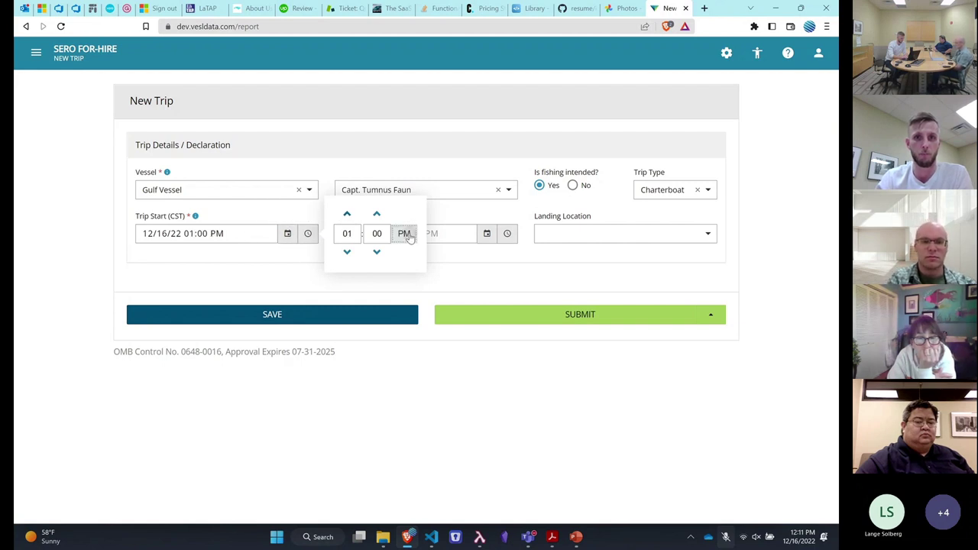
pyautogui.click(478, 211)
# Set Estimated Trip End to 05:00 PM and landing location to Padre Blvd
pyautogui.click(509, 237)
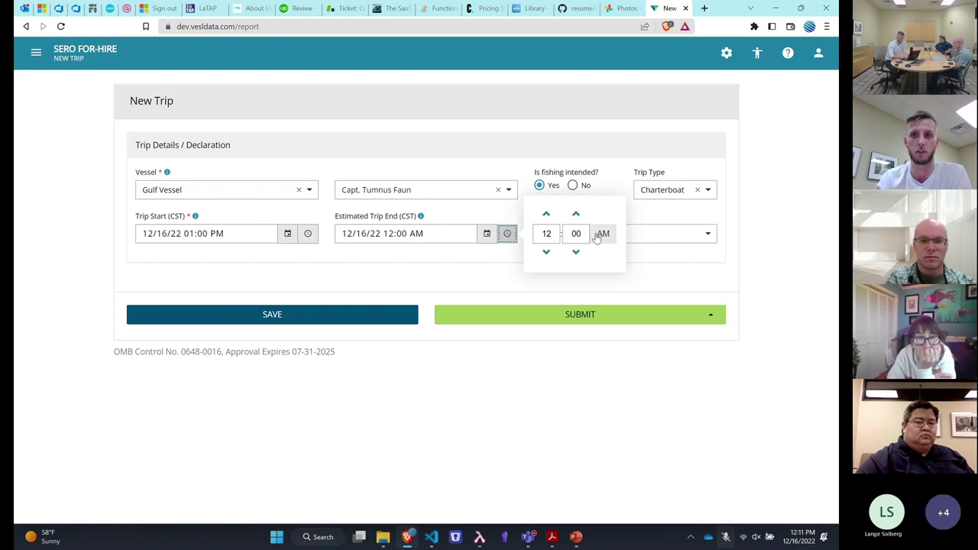
pyautogui.click(546, 236)
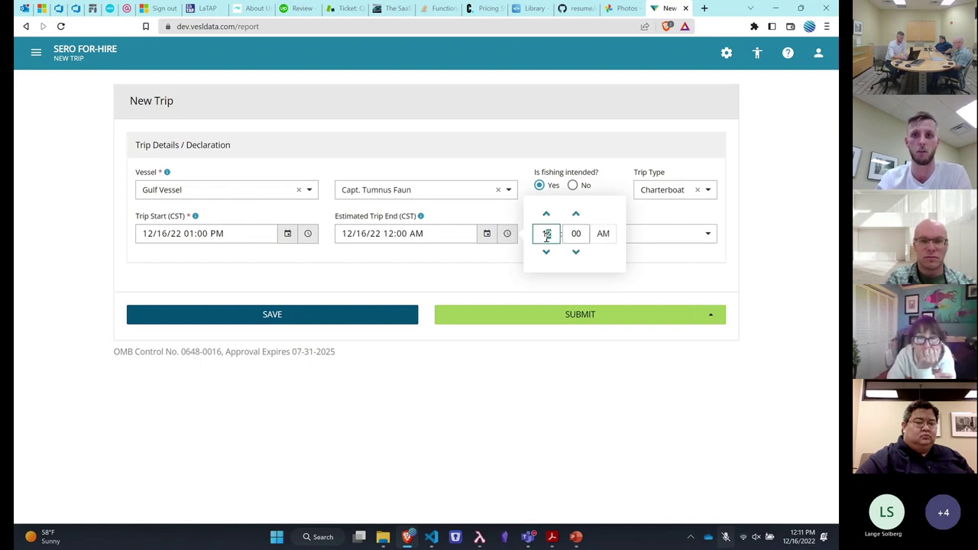
pyautogui.write('5')
pyautogui.click(604, 234)
pyautogui.click(436, 255)
pyautogui.click(595, 232)
pyautogui.click(585, 332)
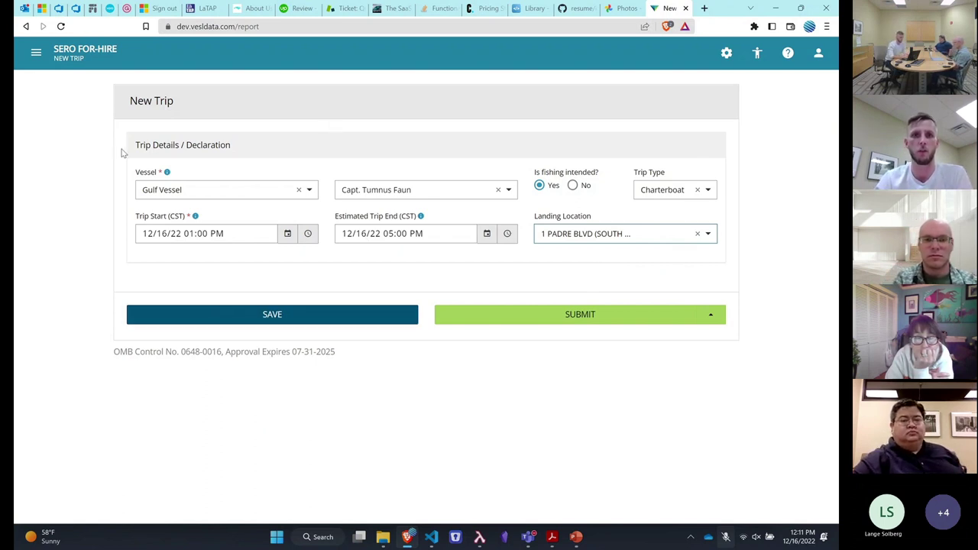
# Attempt to save, dismiss the inactivity logout notice, then leave and reload the site
pyautogui.click(347, 316)
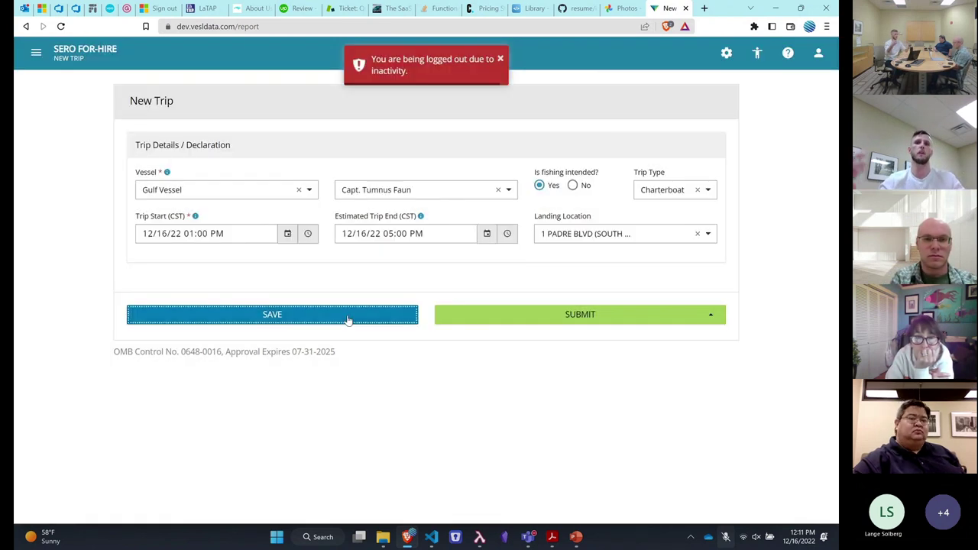
pyautogui.click(501, 59)
pyautogui.click(490, 111)
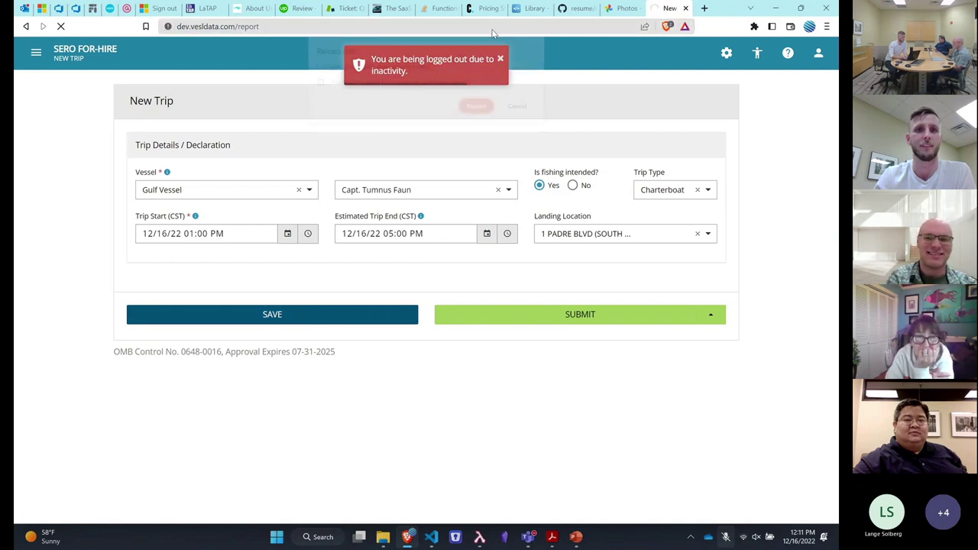
pyautogui.click(480, 112)
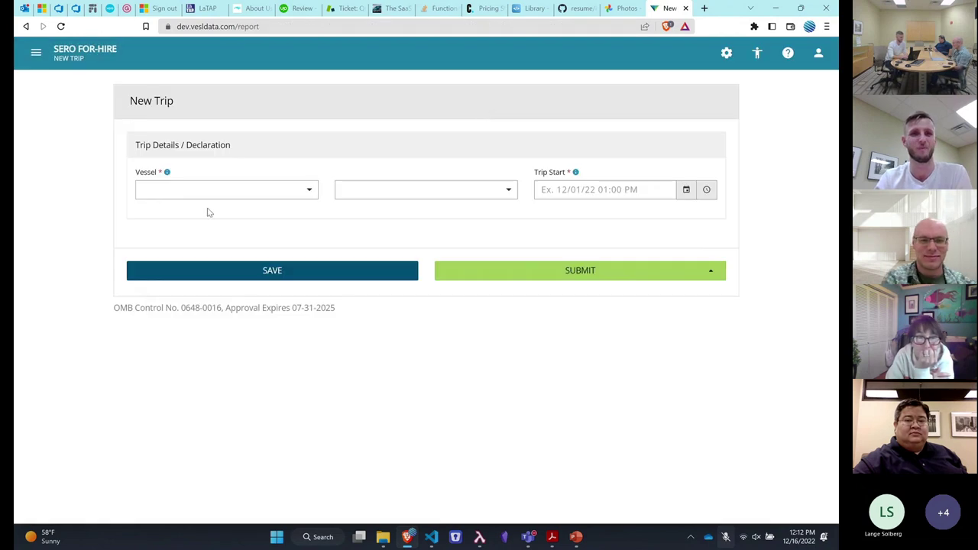
# Choose Gulf Vessel with its captain and answer Yes to fishing intended
pyautogui.click(284, 197)
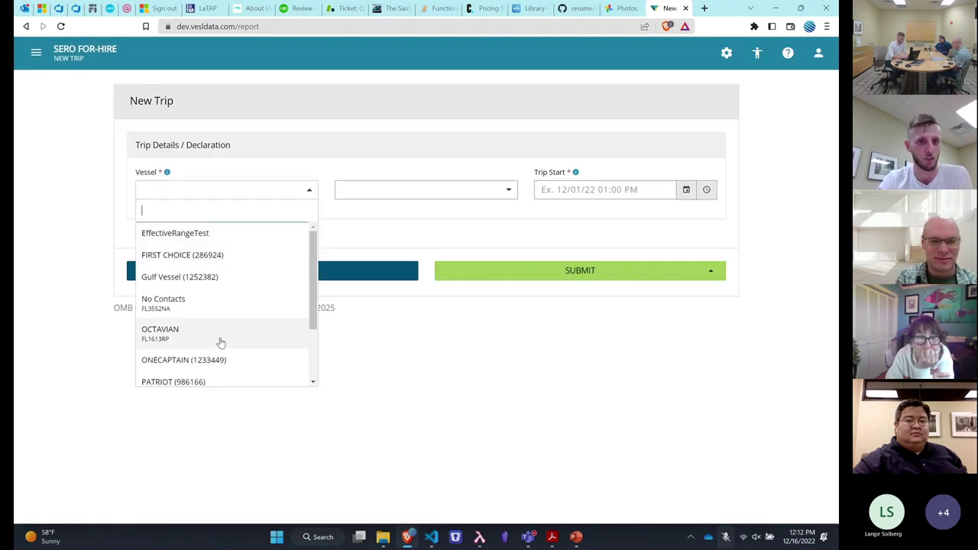
pyautogui.scroll(-2, 218, 346)
pyautogui.scroll(2, 219, 346)
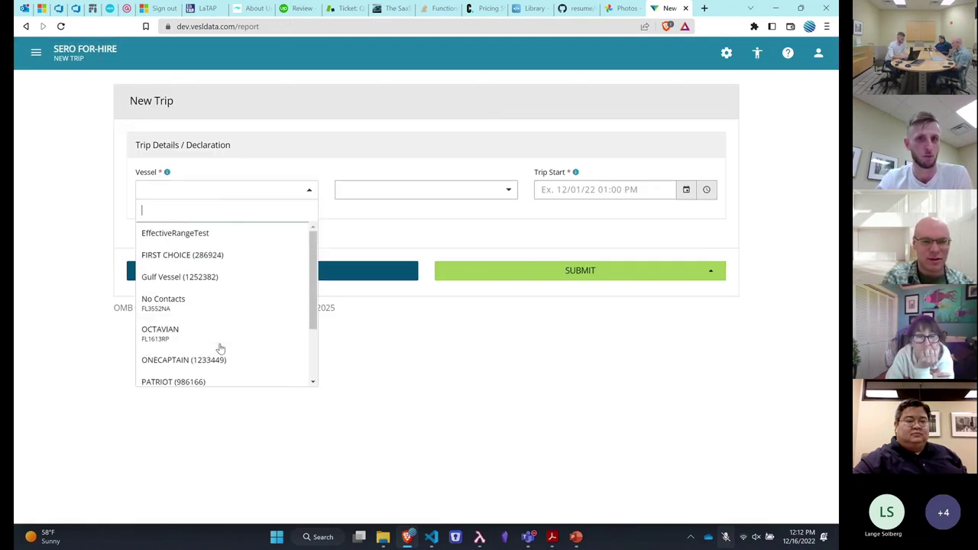
pyautogui.click(238, 282)
pyautogui.click(400, 198)
pyautogui.click(405, 273)
pyautogui.click(539, 185)
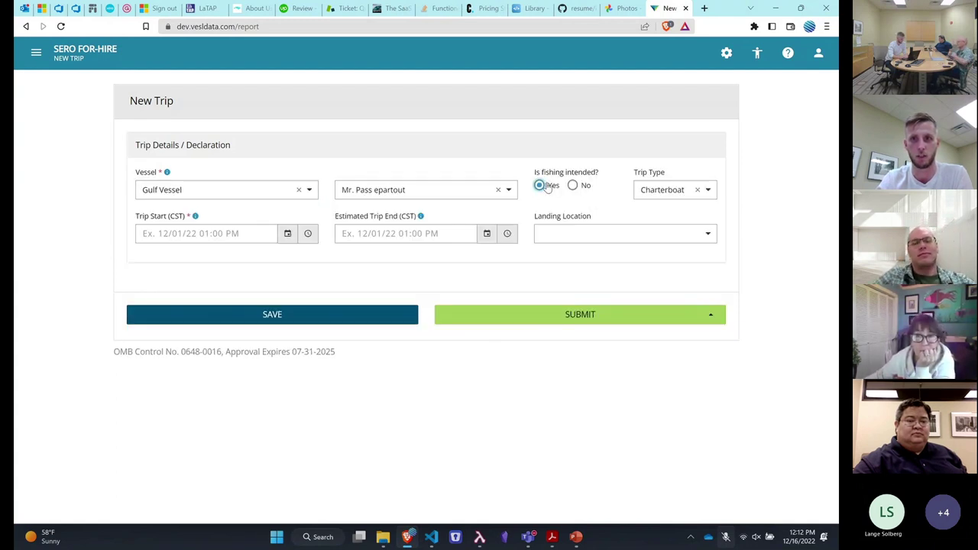
# Set Trip Start to 12/16/22 at 01:00 PM
pyautogui.click(286, 233)
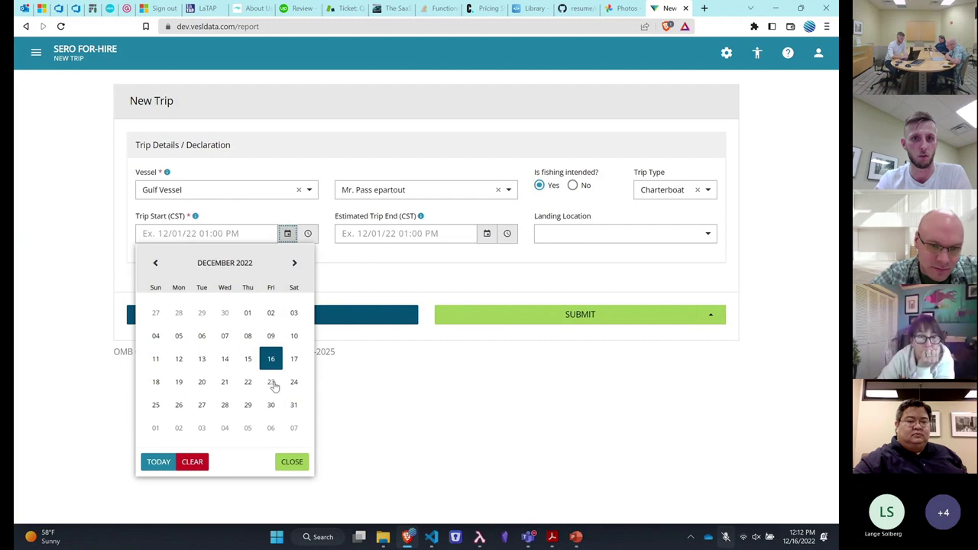
pyautogui.click(271, 359)
pyautogui.click(308, 233)
pyautogui.click(347, 214)
pyautogui.click(403, 234)
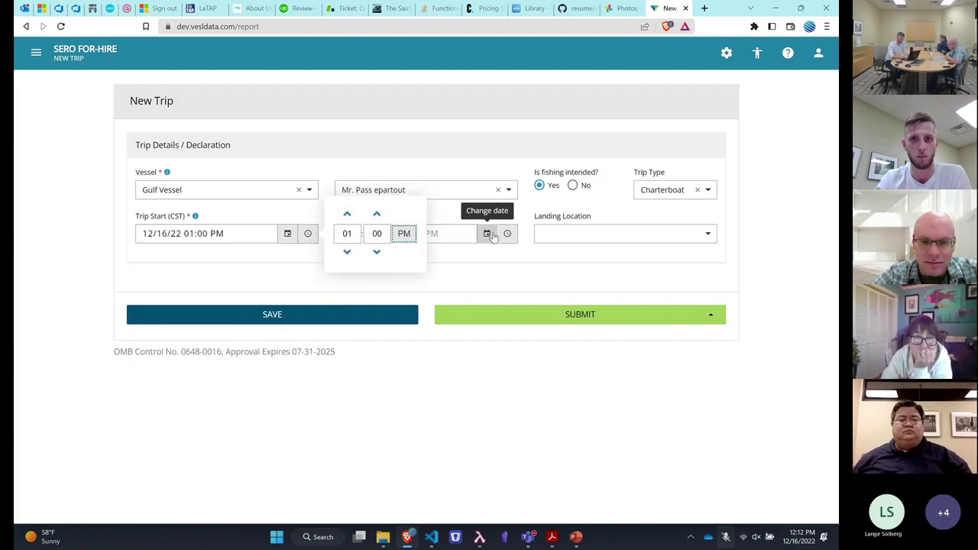
# Set Estimated Trip End to 12/16/22 at 05:00 PM
pyautogui.click(487, 233)
pyautogui.click(470, 357)
pyautogui.click(507, 233)
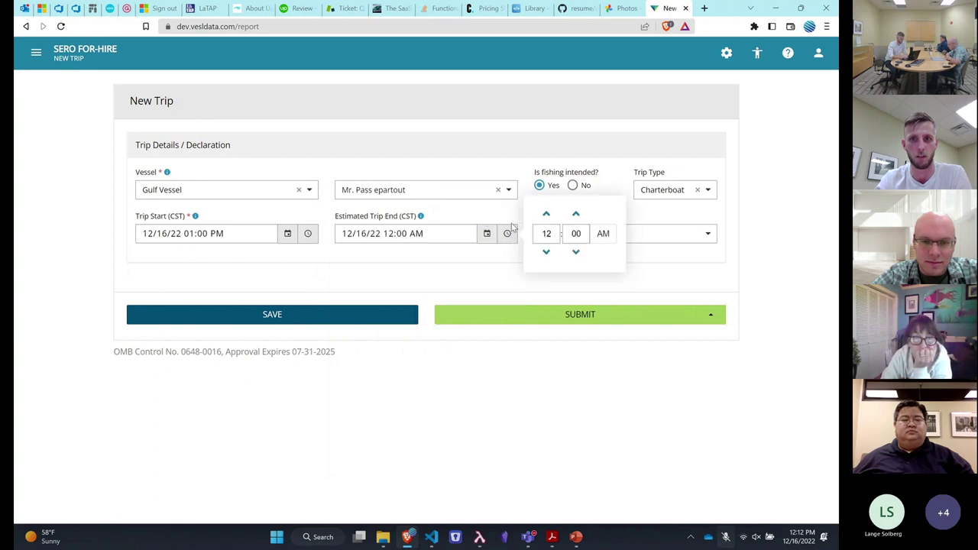
pyautogui.click(545, 214)
pyautogui.click(546, 214)
pyautogui.click(546, 214)
pyautogui.click(546, 214)
pyautogui.click(546, 214)
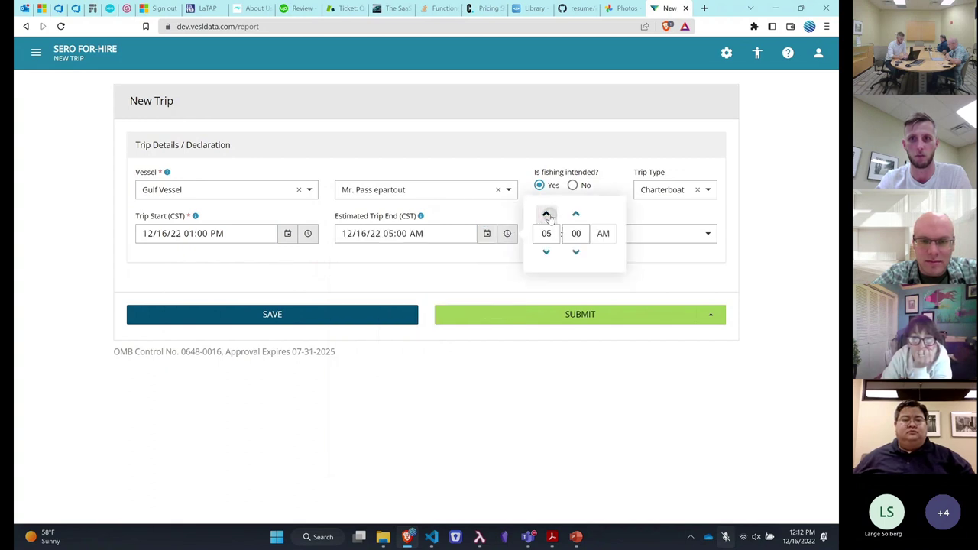
pyautogui.click(603, 233)
# Choose 1 PADRE BLVD as landing location and save the trip
pyautogui.click(656, 236)
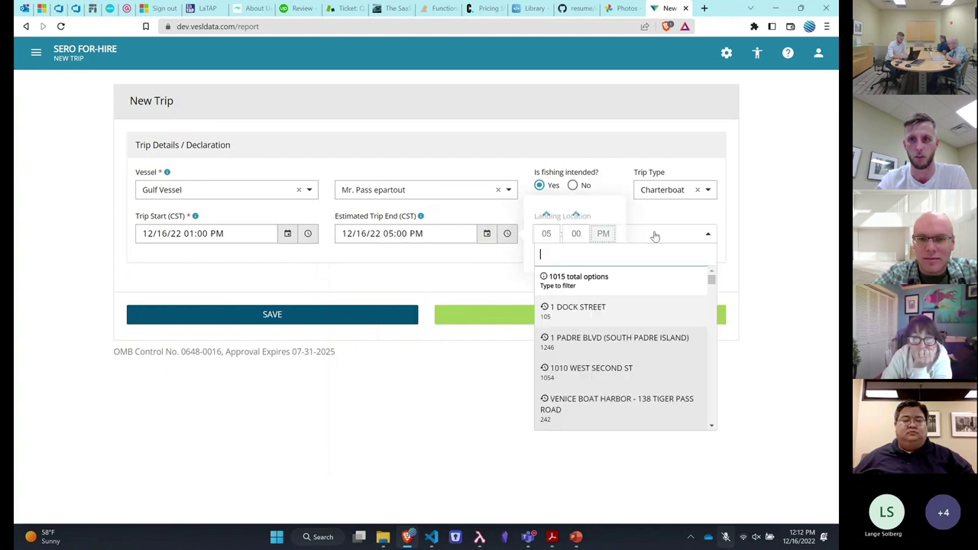
pyautogui.click(621, 330)
pyautogui.click(361, 314)
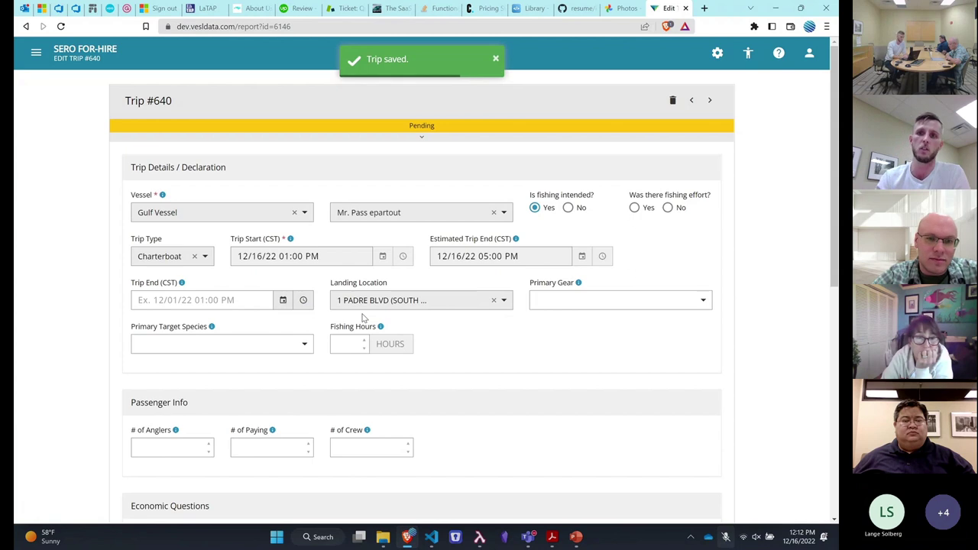
pyautogui.scroll(-1, 767, 317)
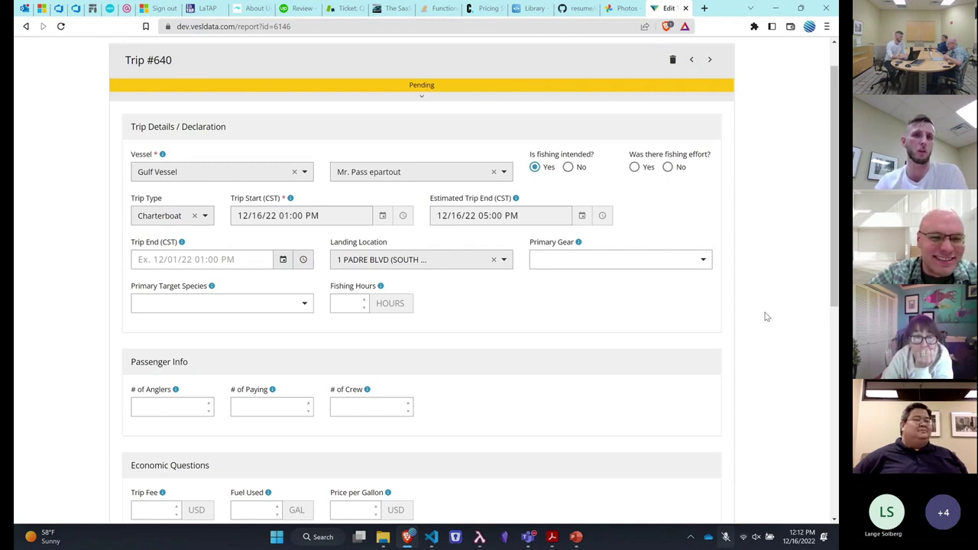
pyautogui.scroll(-1, 767, 316)
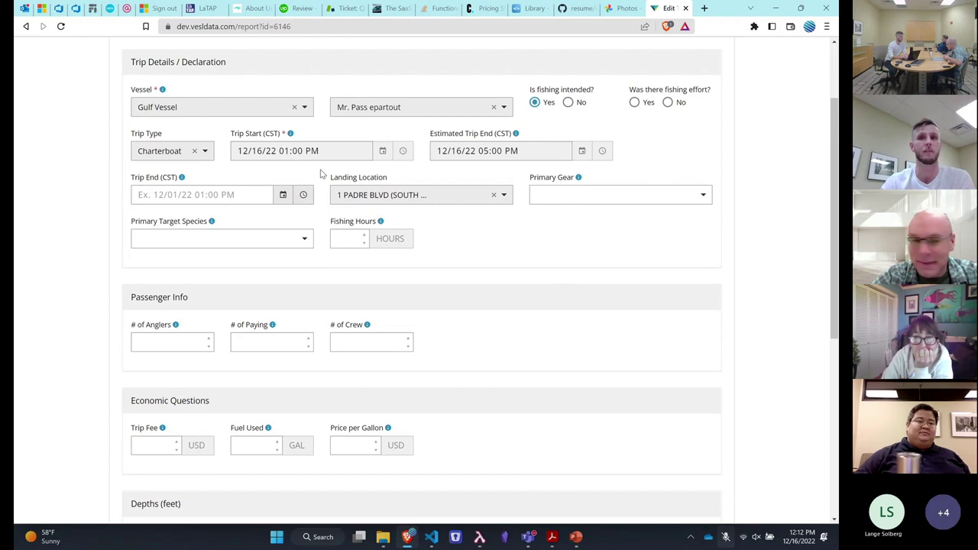
pyautogui.scroll(2, 321, 174)
pyautogui.doubleClick(164, 98)
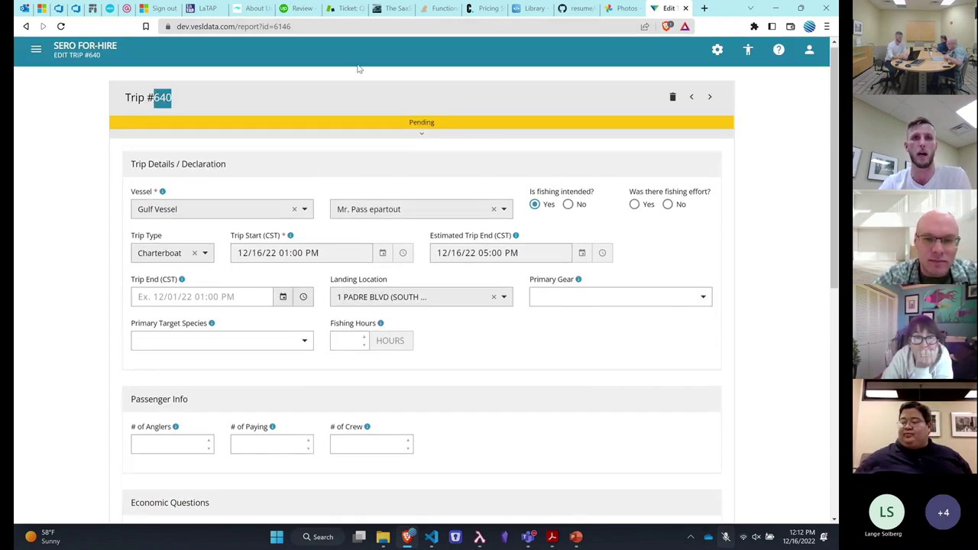
pyautogui.scroll(-2, 81, 271)
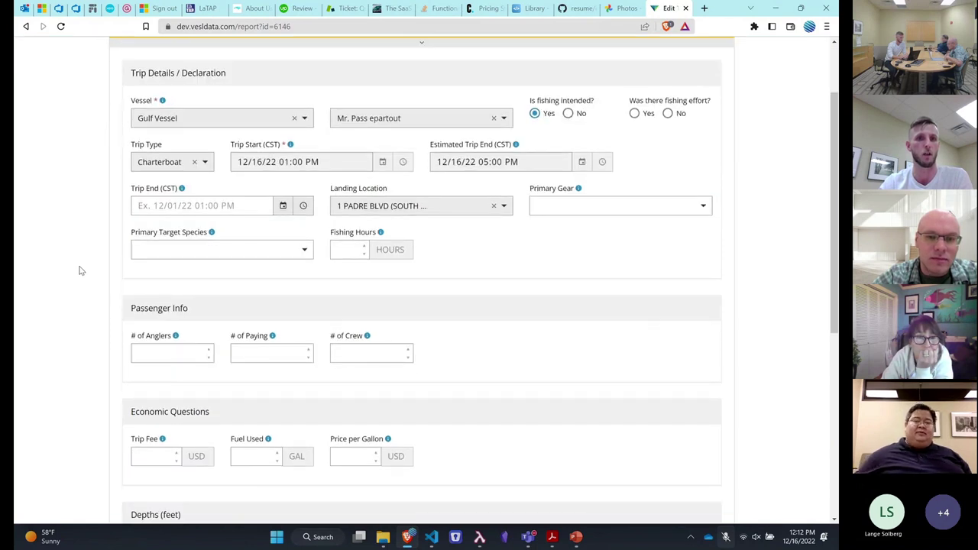
pyautogui.scroll(-1, 81, 270)
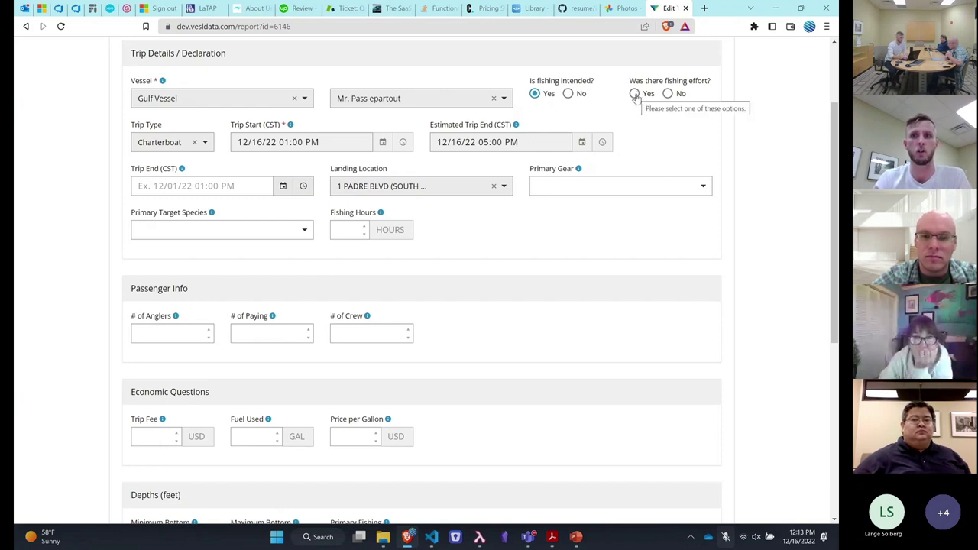
# Answer Yes to 'Was there fishing effort?'
pyautogui.click(635, 95)
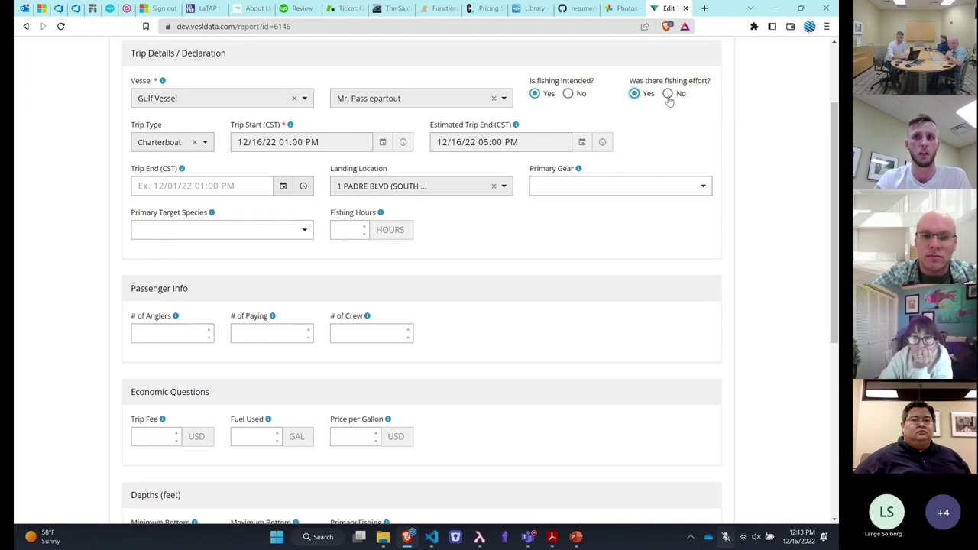
pyautogui.click(668, 95)
pyautogui.click(635, 95)
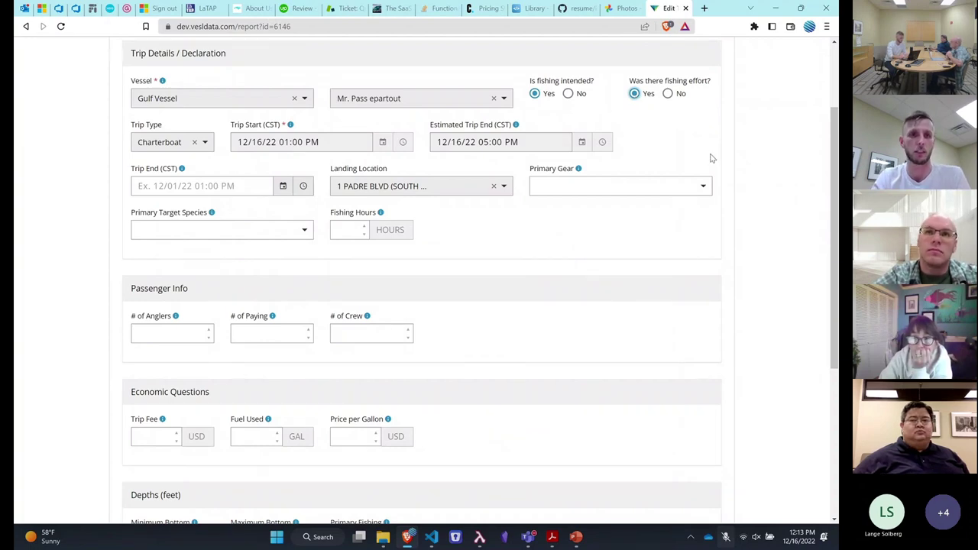
pyautogui.scroll(-1, 710, 157)
pyautogui.scroll(2, 710, 158)
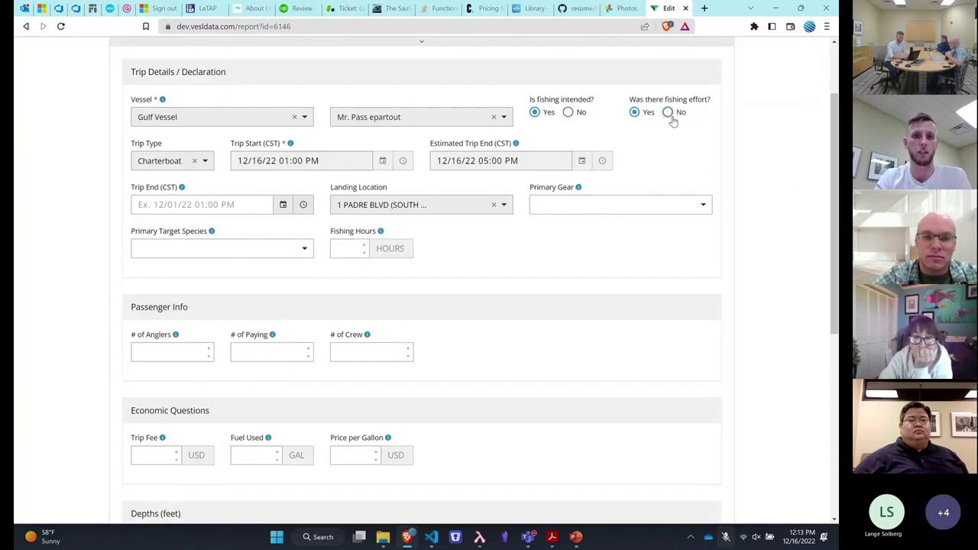
pyautogui.scroll(-2, 672, 121)
pyautogui.scroll(3, 673, 120)
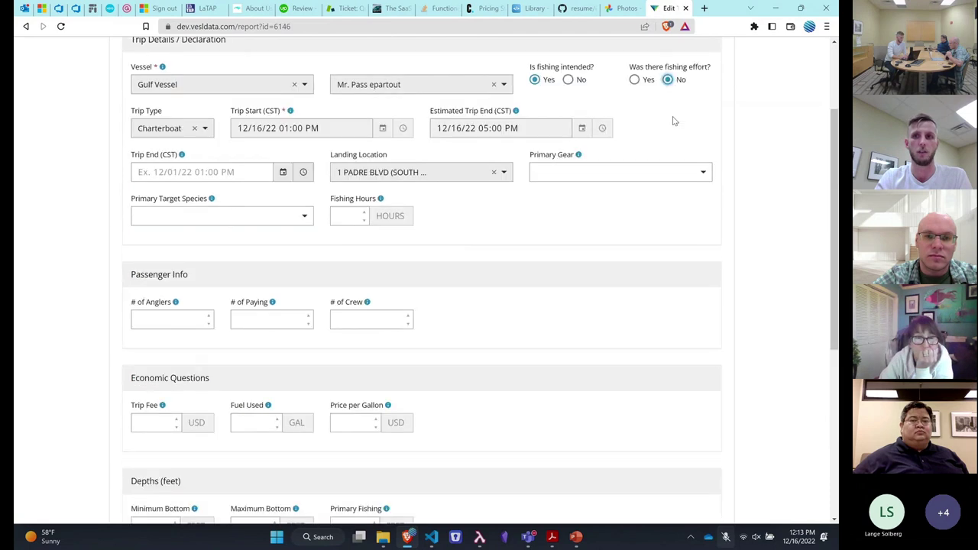
pyautogui.click(636, 143)
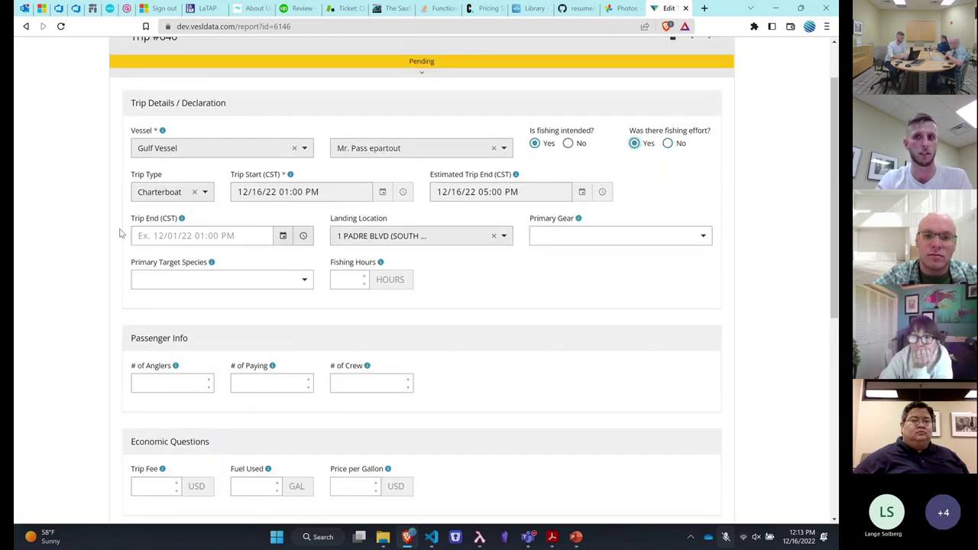
# Set Trip End to 12/16/22 05:00 PM and primary gear to BULLY NETS
pyautogui.scroll(-1, 120, 232)
pyautogui.click(282, 209)
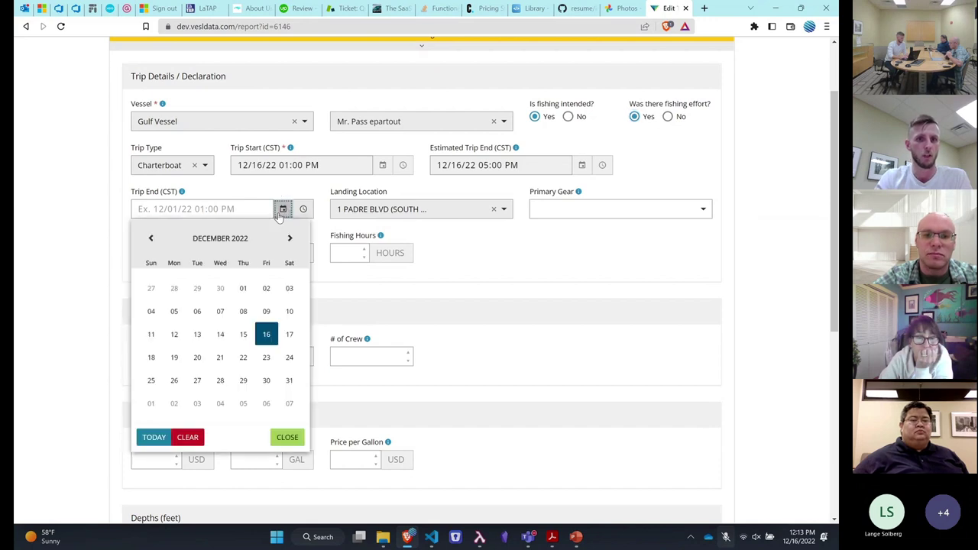
pyautogui.click(266, 335)
pyautogui.click(342, 188)
pyautogui.click(342, 189)
pyautogui.click(342, 189)
pyautogui.click(343, 188)
pyautogui.click(343, 189)
pyautogui.click(398, 209)
pyautogui.click(496, 190)
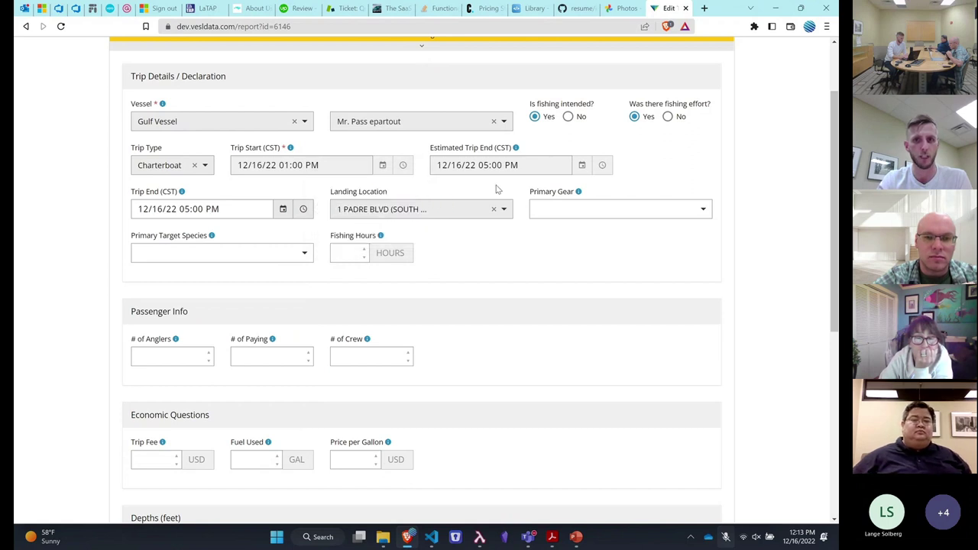
pyautogui.click(600, 211)
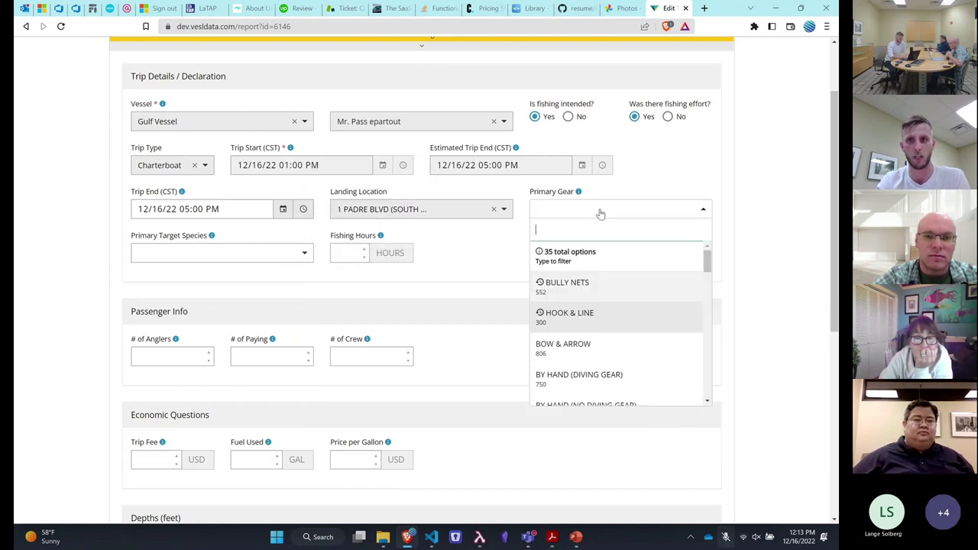
pyautogui.click(630, 291)
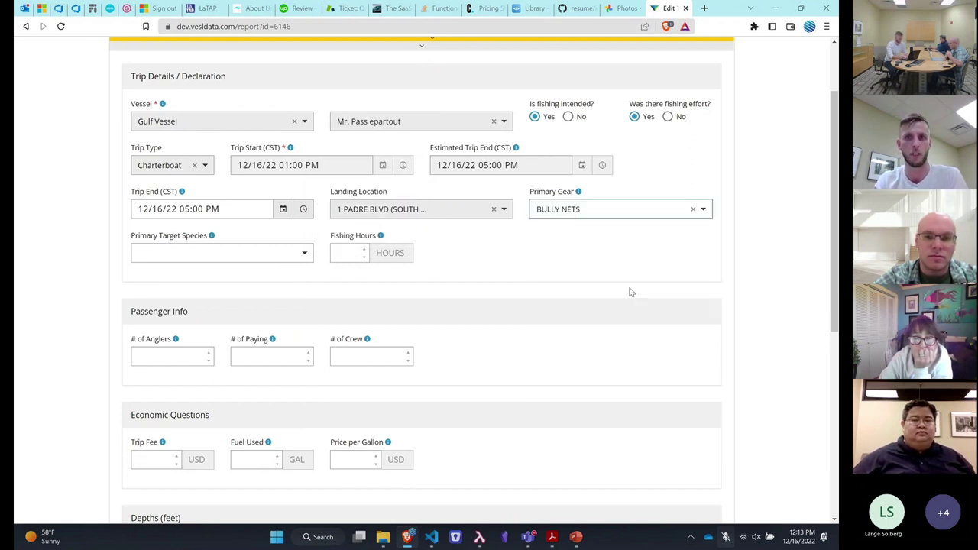
# Choose ALBACORE TUNA as target species and enter 555 fishing hours
pyautogui.click(274, 262)
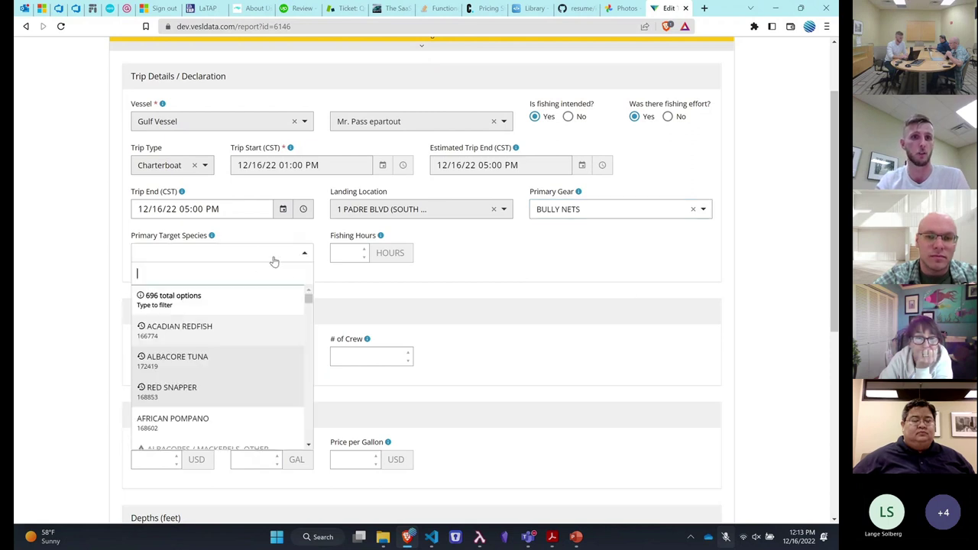
pyautogui.click(243, 357)
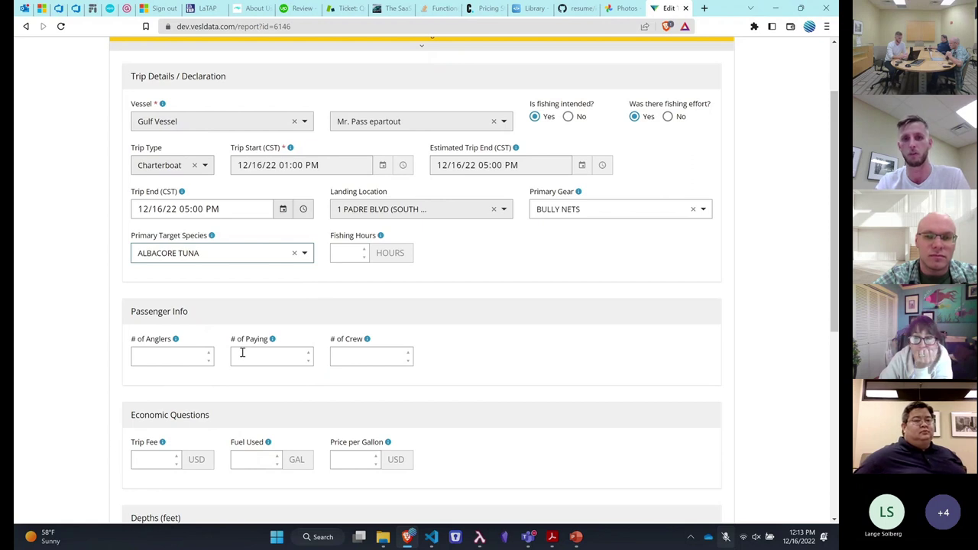
pyautogui.click(352, 253)
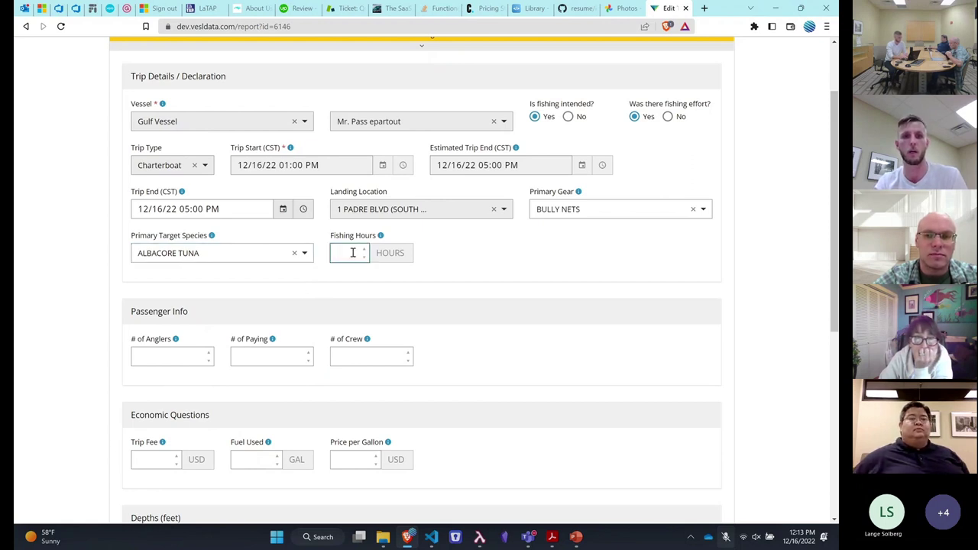
pyautogui.scroll(-1, 352, 252)
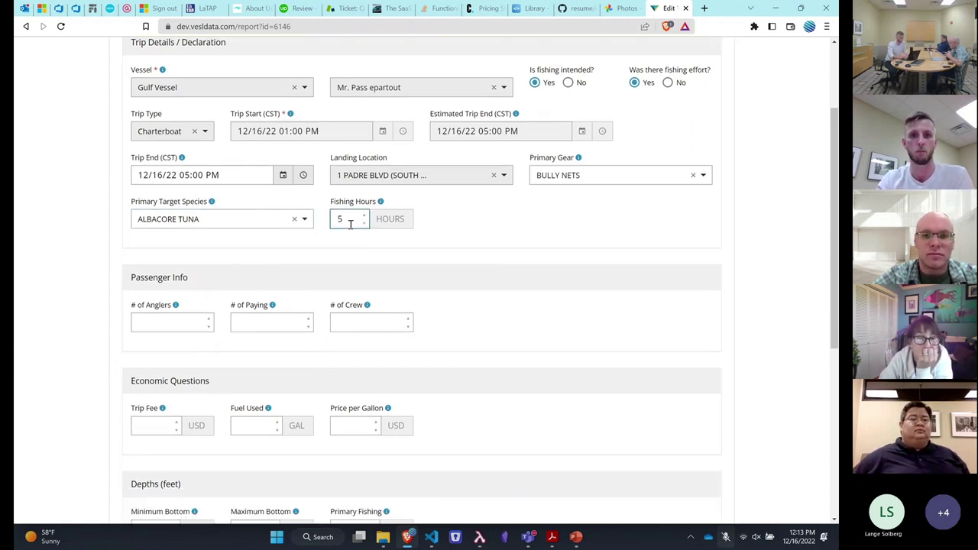
pyautogui.scroll(-2, 363, 229)
# Fill in anglers, paying passengers, 1 crew, and trip fee, fuel and price of 5
pyautogui.click(180, 245)
pyautogui.click(268, 246)
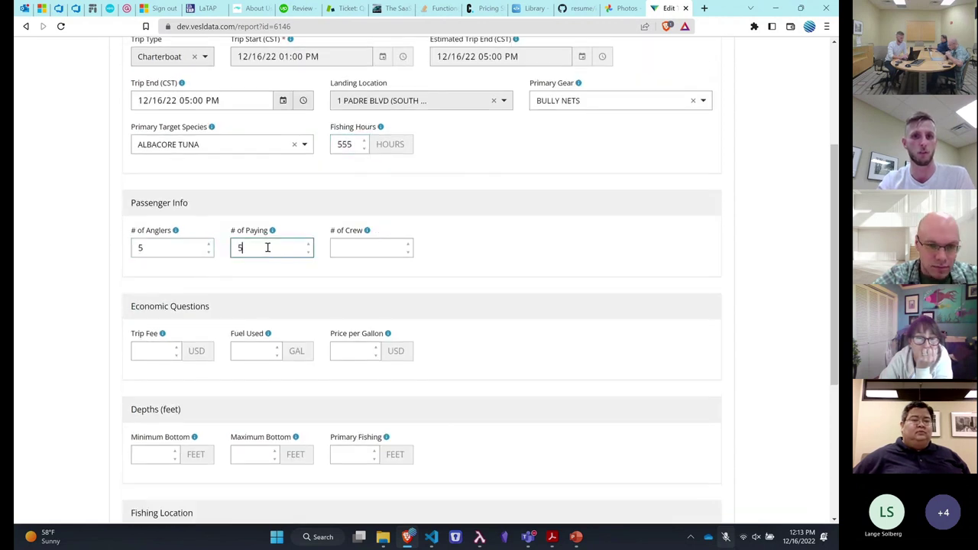
pyautogui.click(374, 247)
pyautogui.write('1')
pyautogui.scroll(-2, 375, 252)
pyautogui.click(153, 277)
pyautogui.write('5')
pyautogui.click(251, 273)
pyautogui.write('5')
pyautogui.click(365, 273)
pyautogui.write('5')
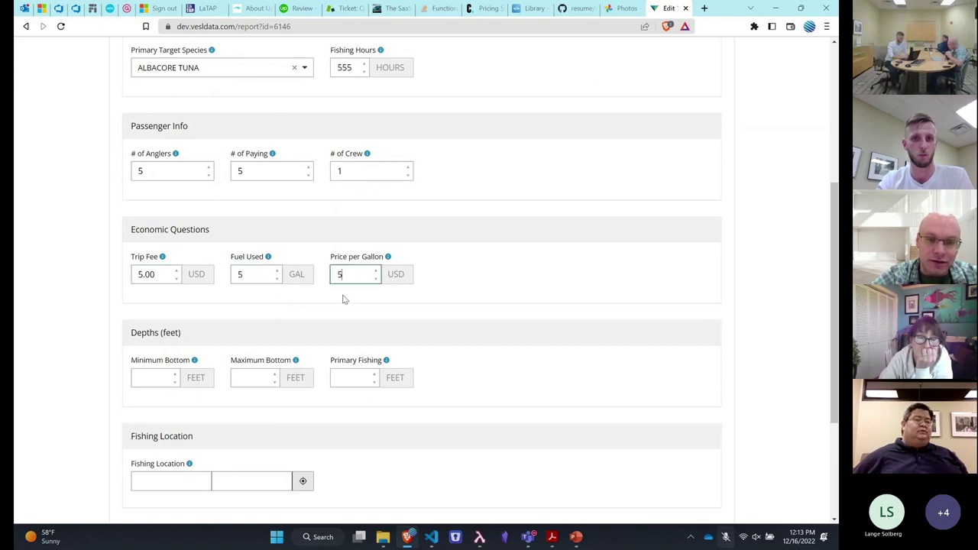
# Enter minimum, maximum and primary depths of 50, 75 and 70 feet, then open the location map
pyautogui.click(164, 375)
pyautogui.write('50')
pyautogui.click(240, 377)
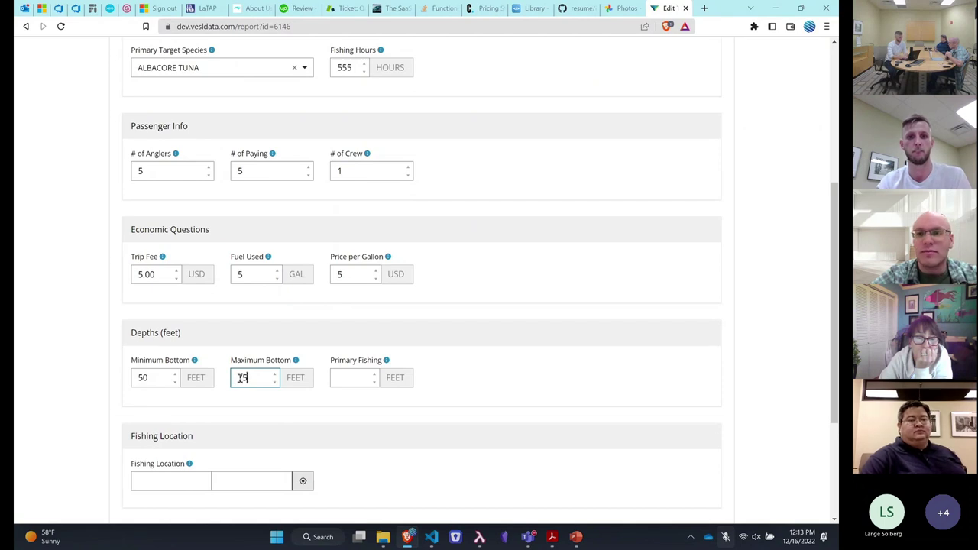
pyautogui.write('75')
pyautogui.click(344, 378)
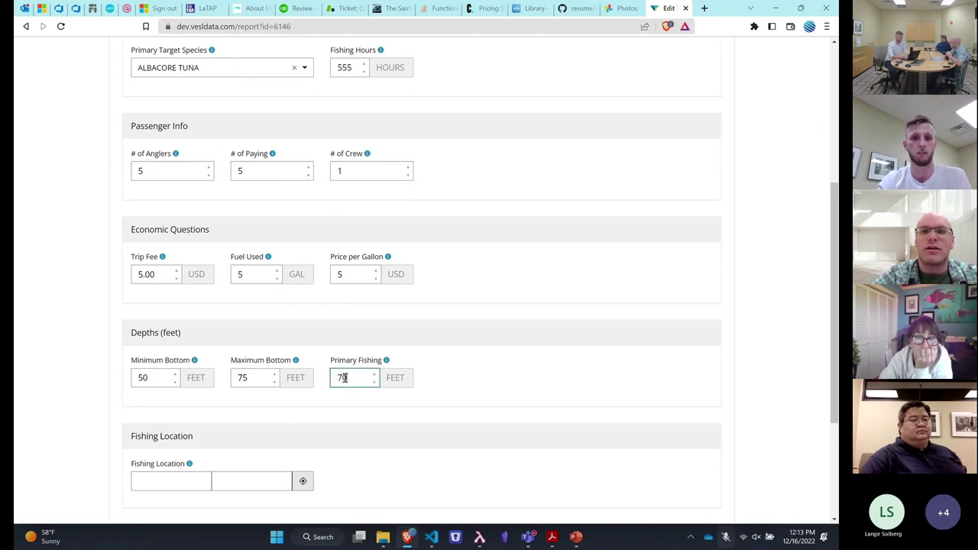
pyautogui.scroll(-1, 345, 378)
pyautogui.click(304, 408)
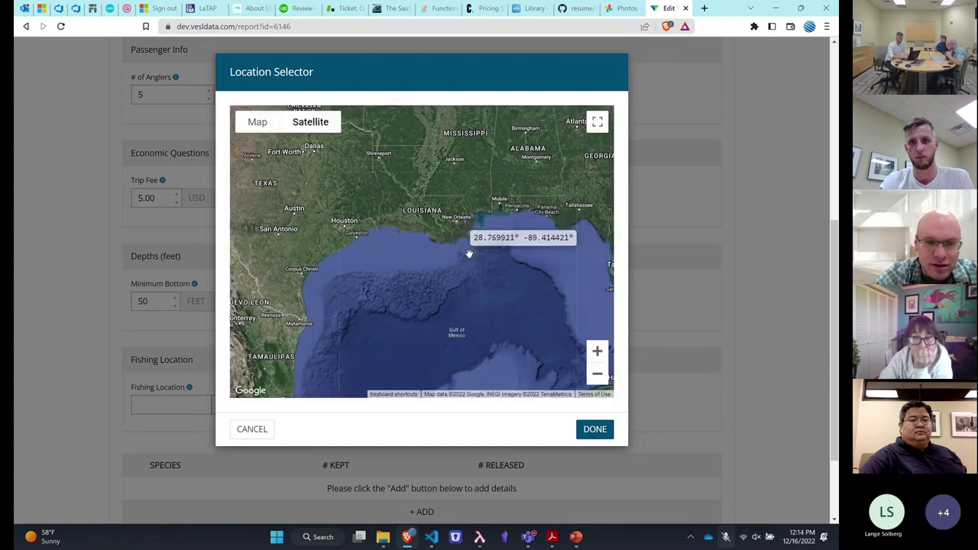
# Pin the fishing location at 28.633501, -89.466264 in the Gulf and save Trip #640
pyautogui.click(470, 254)
pyautogui.click(594, 429)
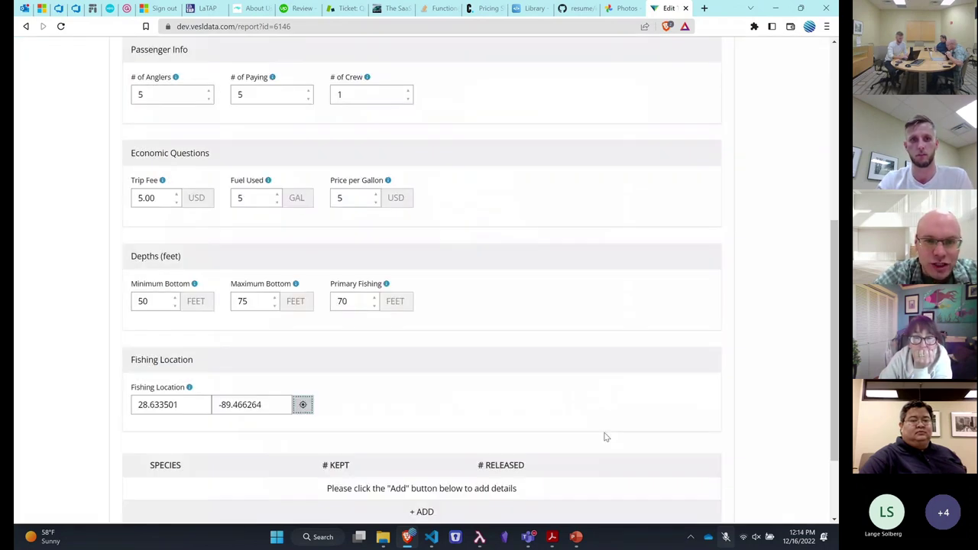
pyautogui.scroll(-2, 548, 378)
pyautogui.click(354, 451)
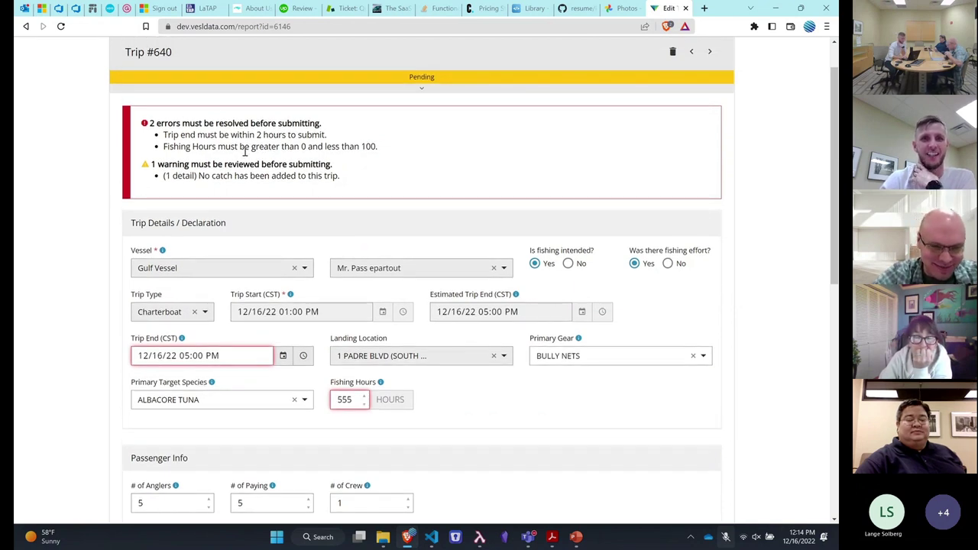
# Point out the trip-end and Fishing Hours error messages on Trip #640
pyautogui.moveTo(163, 134); pyautogui.dragTo(329, 134)
pyautogui.click(344, 139)
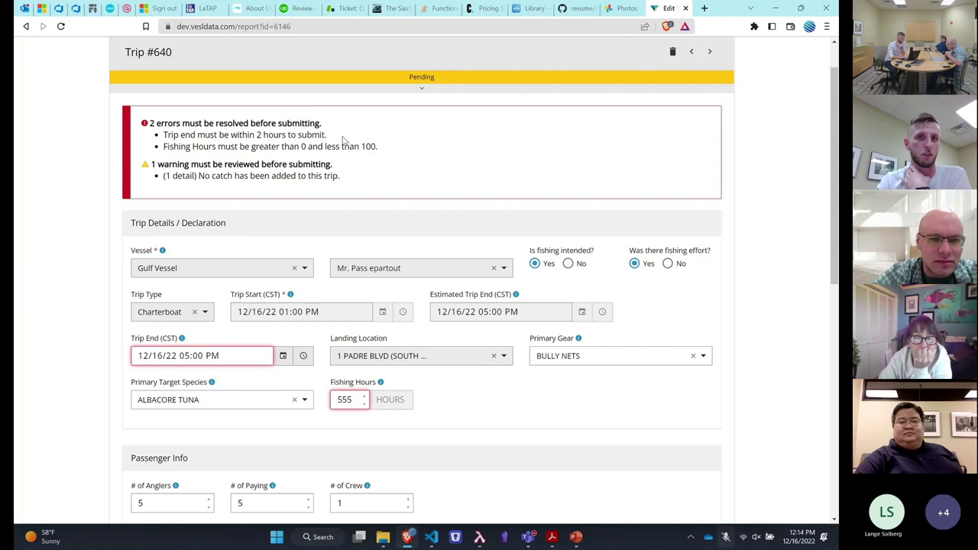
pyautogui.moveTo(326, 136); pyautogui.dragTo(376, 156)
pyautogui.click(213, 143)
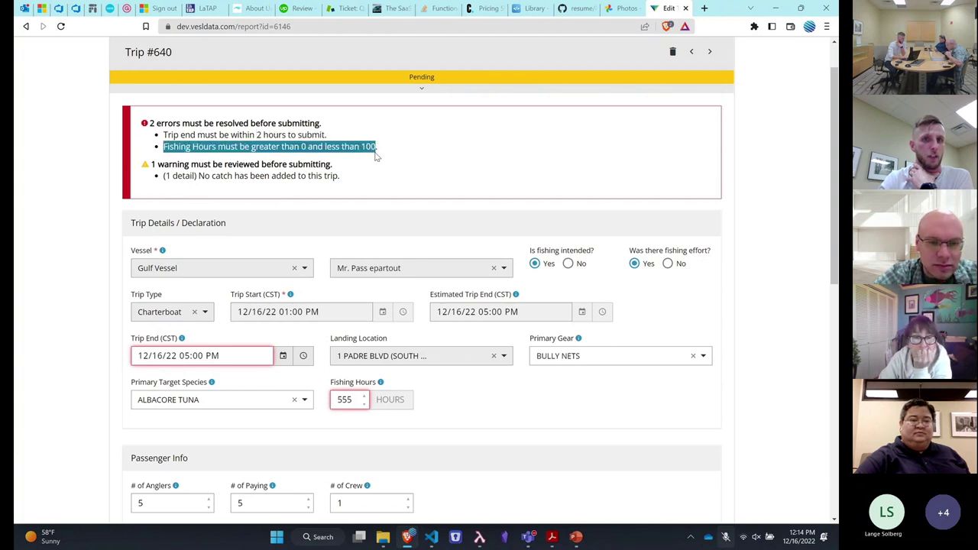
pyautogui.click(450, 173)
# Correct Fishing Hours from 555 to 5 and re-save Trip #640
pyautogui.click(355, 399)
pyautogui.press('BackSpace')
pyautogui.press('BackSpace')
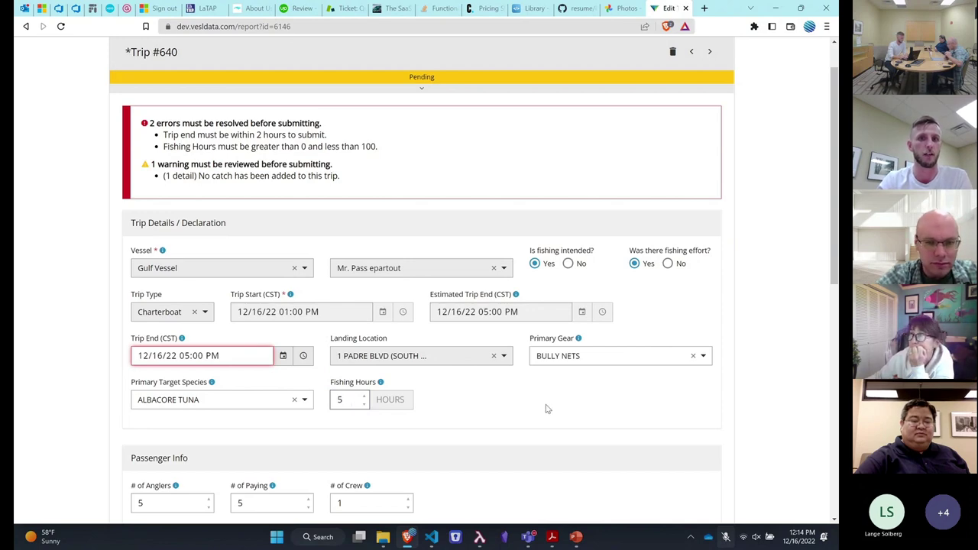
pyautogui.scroll(-7, 553, 408)
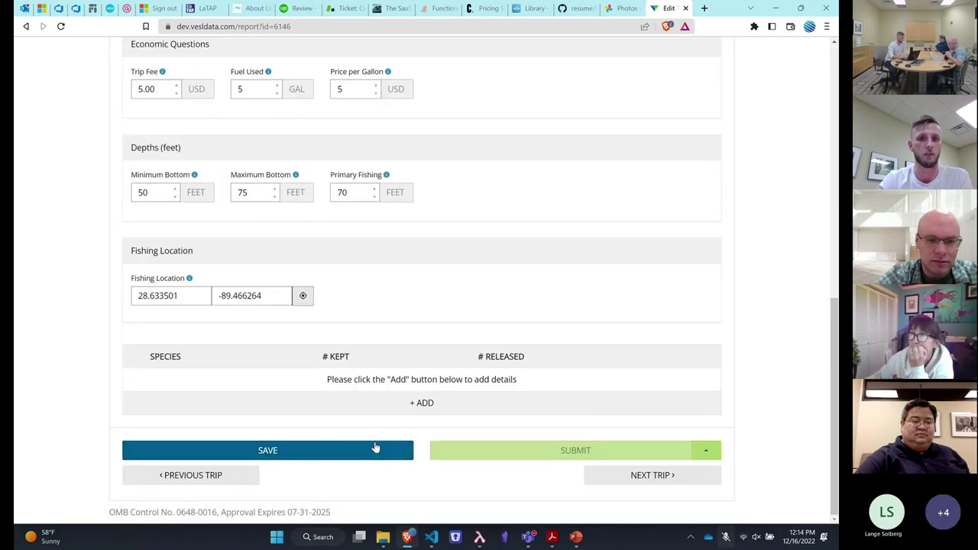
pyautogui.click(375, 449)
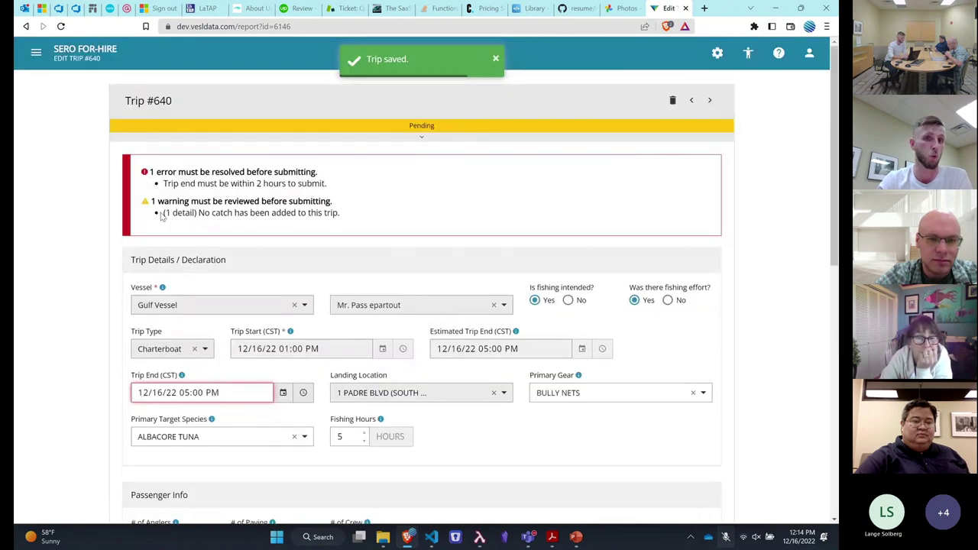
pyautogui.moveTo(163, 212); pyautogui.dragTo(351, 223)
# Set the Trip End time to 01:00 PM and save the trip
pyautogui.click(351, 223)
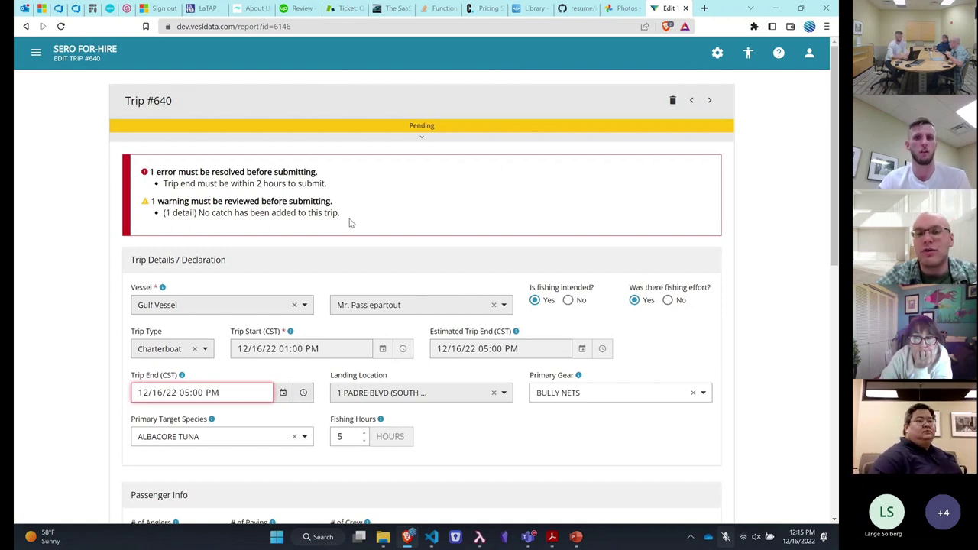
pyautogui.click(303, 393)
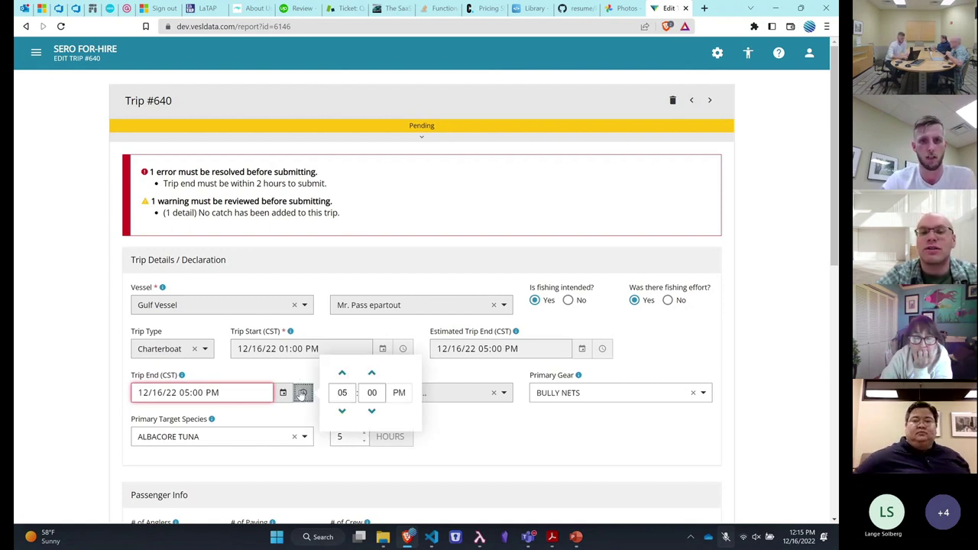
pyautogui.click(342, 412)
pyautogui.click(342, 412)
pyautogui.click(341, 412)
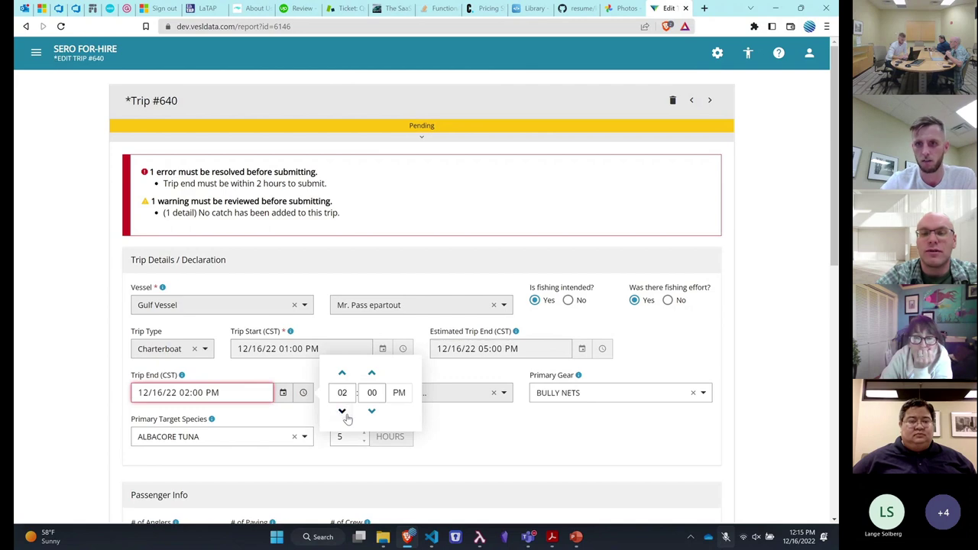
pyautogui.click(472, 418)
pyautogui.scroll(-7, 472, 418)
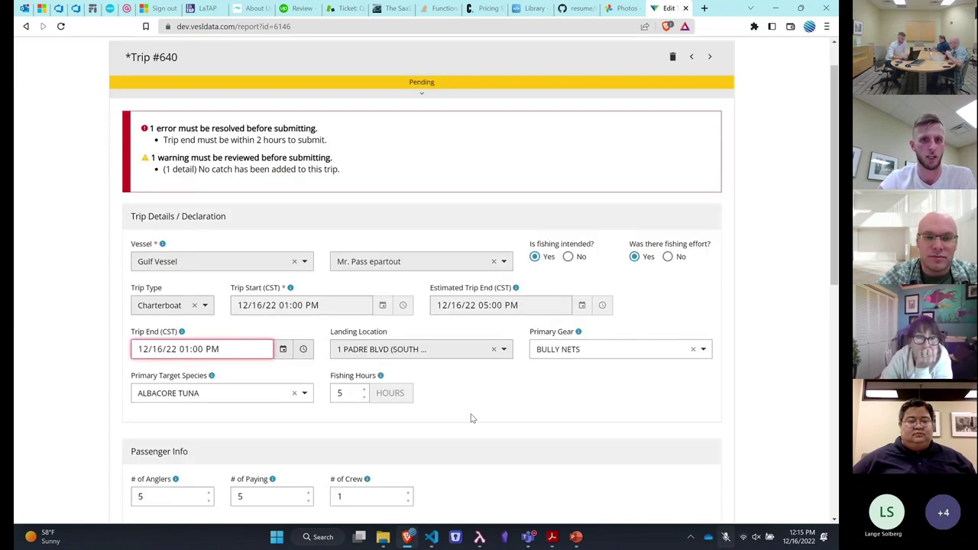
pyautogui.scroll(-1, 471, 418)
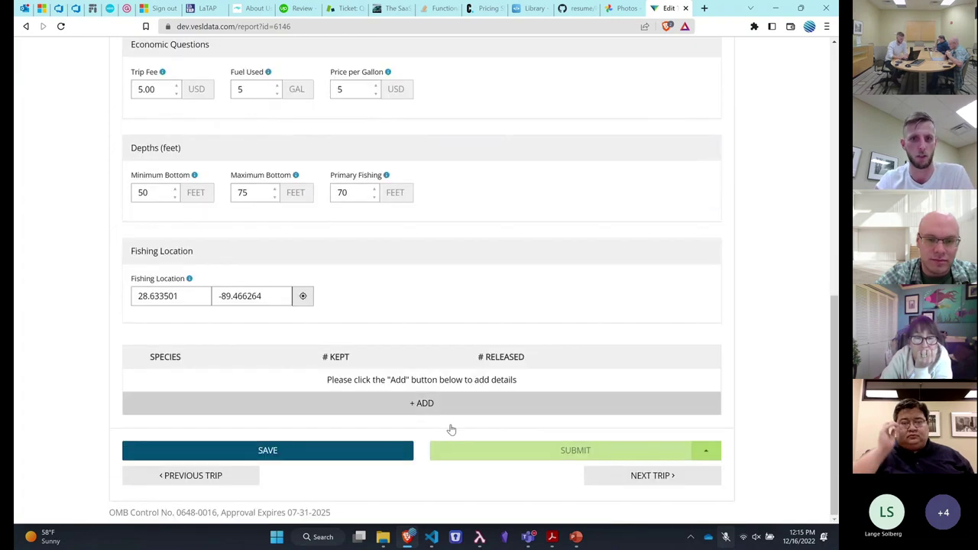
pyautogui.click(367, 452)
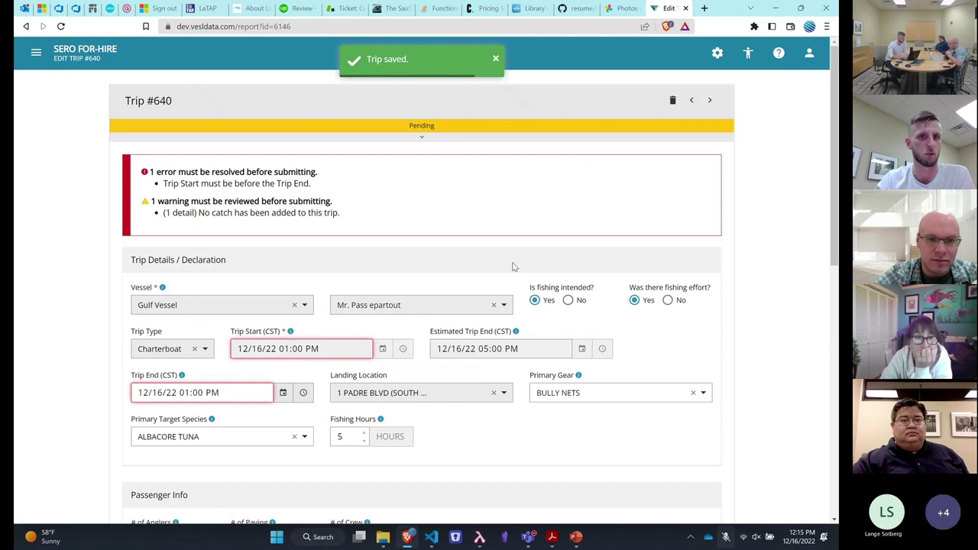
# Change the Trip End minutes to 01, making it 12/16/22 01:01 PM, and re-save
pyautogui.click(206, 394)
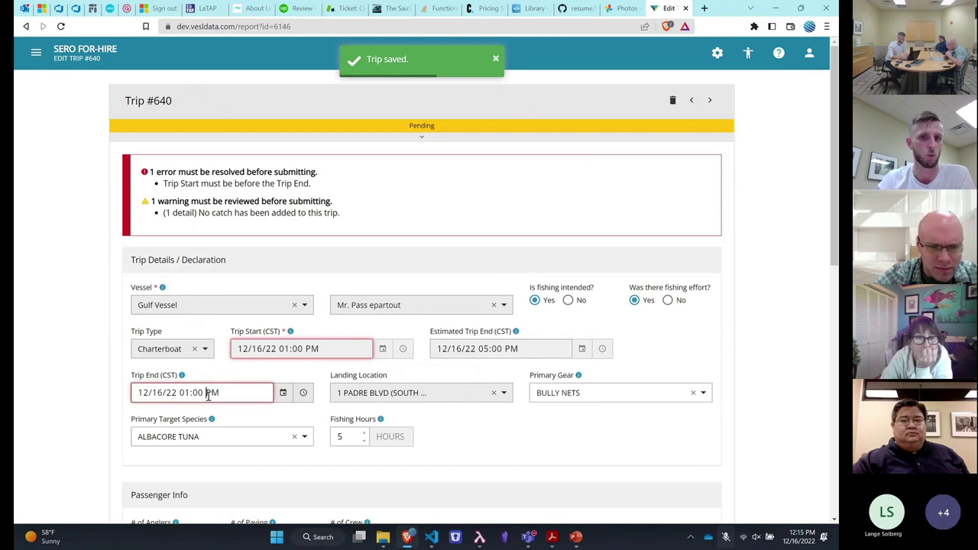
pyautogui.press('Right')
pyautogui.write('1')
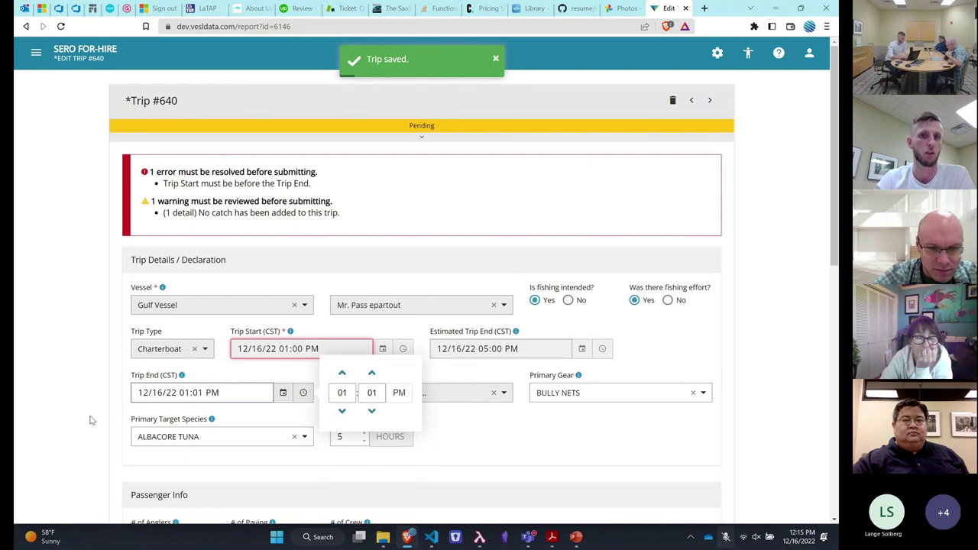
pyautogui.click(93, 420)
pyautogui.scroll(-7, 93, 420)
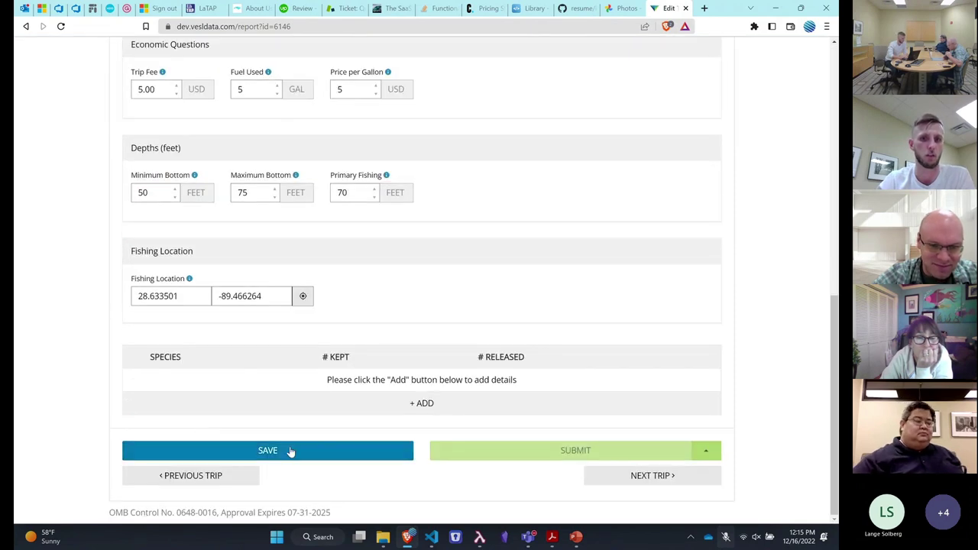
pyautogui.click(289, 450)
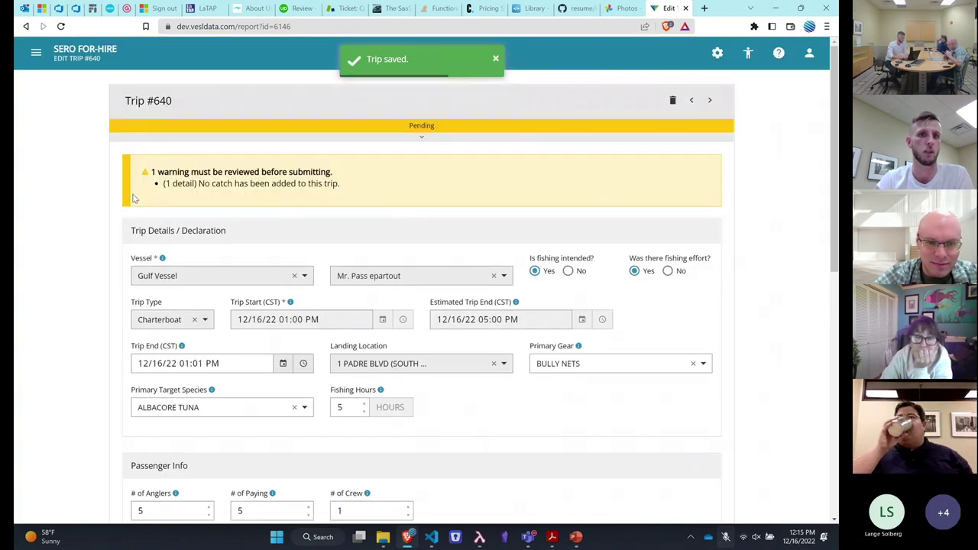
pyautogui.scroll(-7, 78, 199)
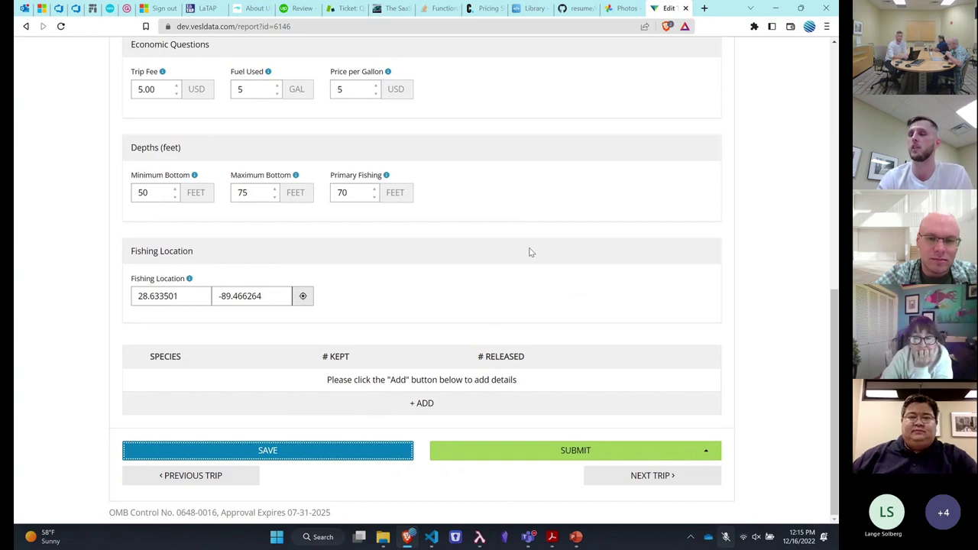
# Submit Trip #640, confirming 'I confirm these values are valid' for the no-catch warning
pyautogui.click(552, 453)
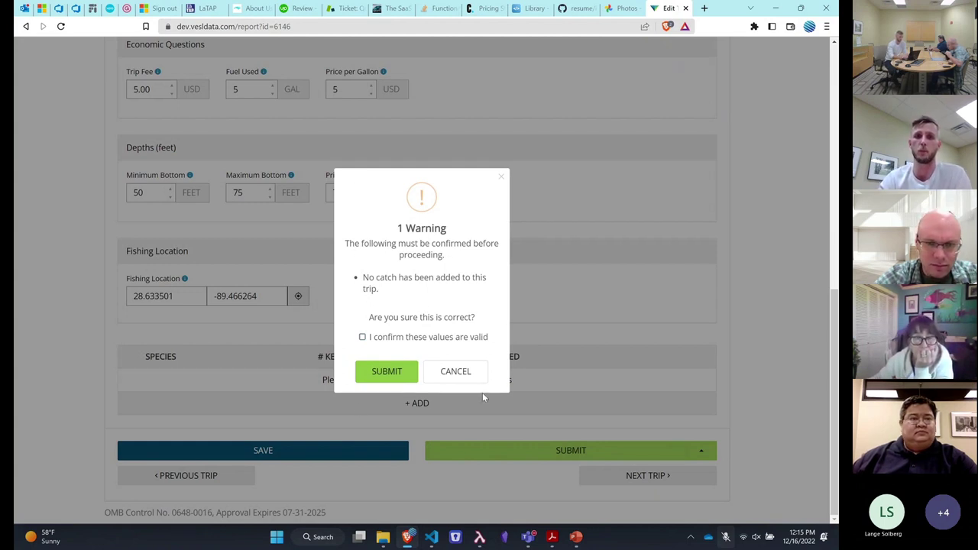
pyautogui.click(387, 343)
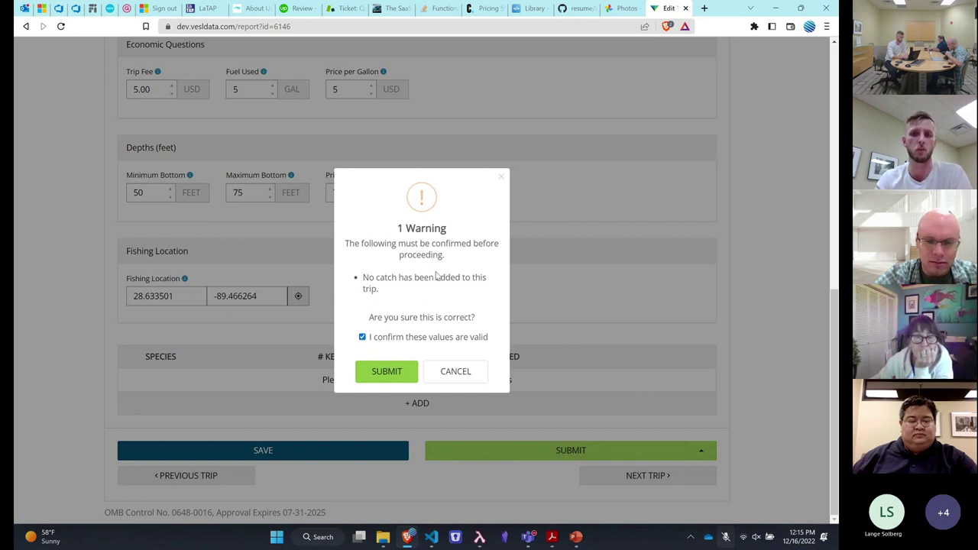
pyautogui.click(397, 379)
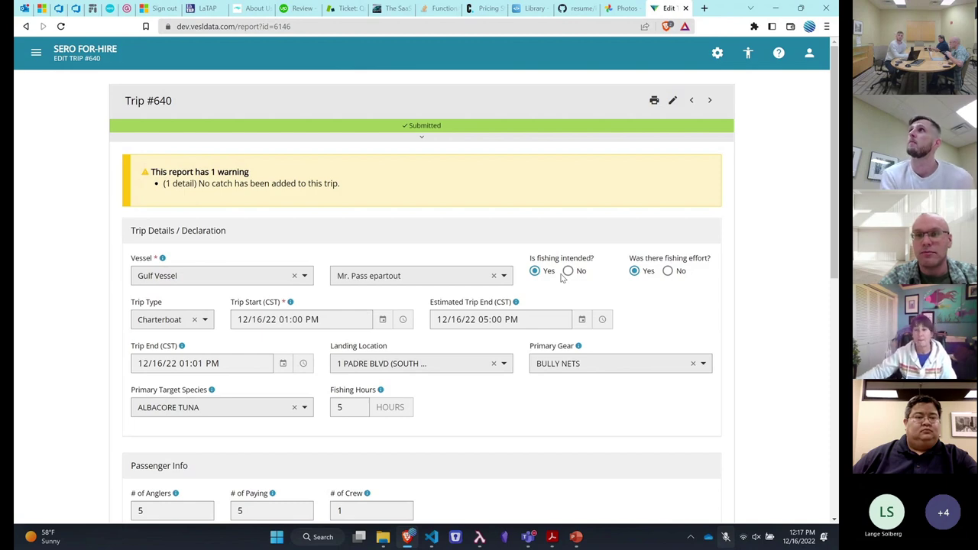
pyautogui.scroll(-1, 562, 278)
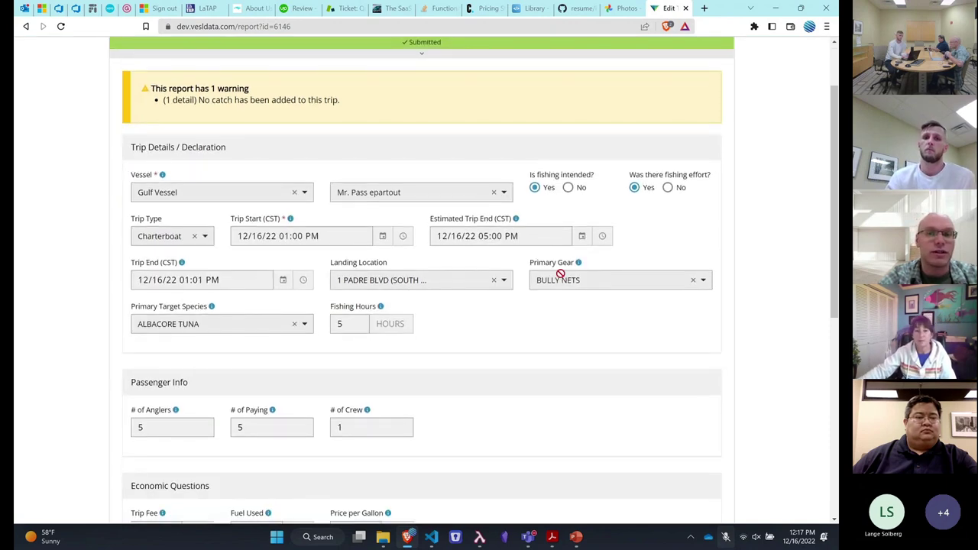
pyautogui.scroll(-1, 561, 276)
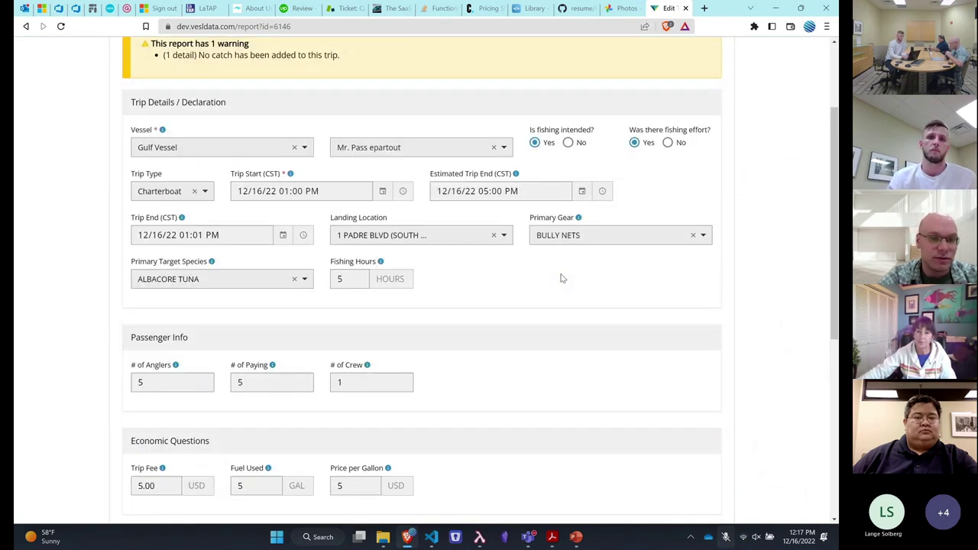
pyautogui.scroll(1, 561, 276)
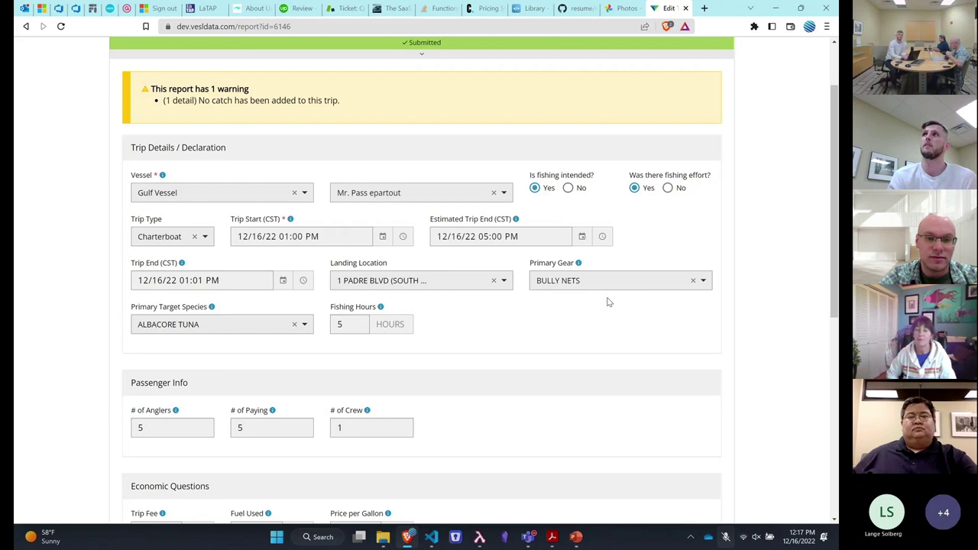
pyautogui.scroll(2, 609, 301)
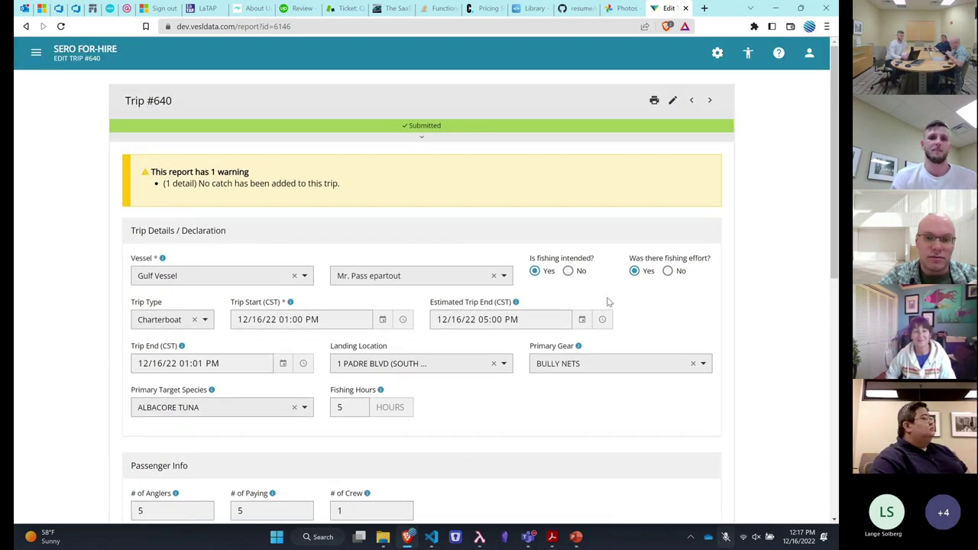
pyautogui.scroll(-1, 610, 302)
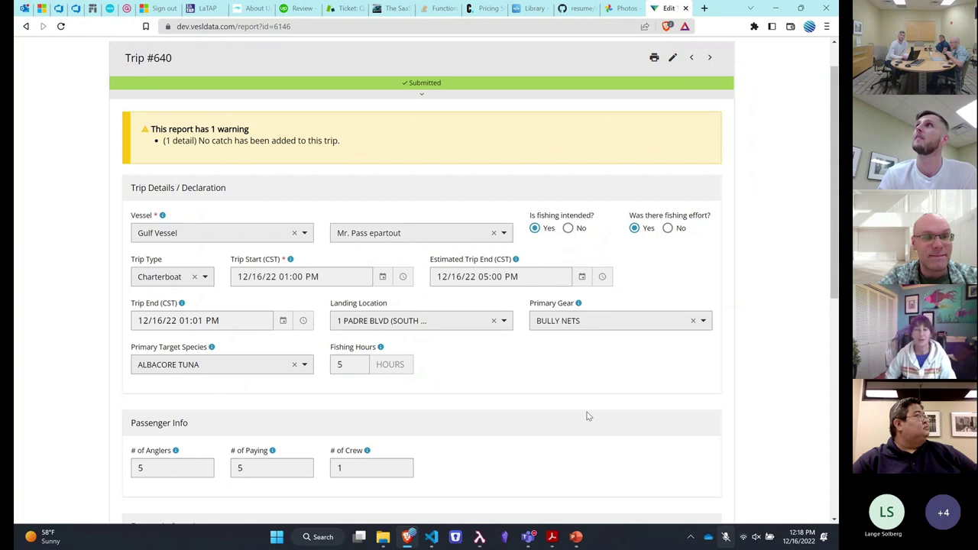
pyautogui.scroll(1, 587, 416)
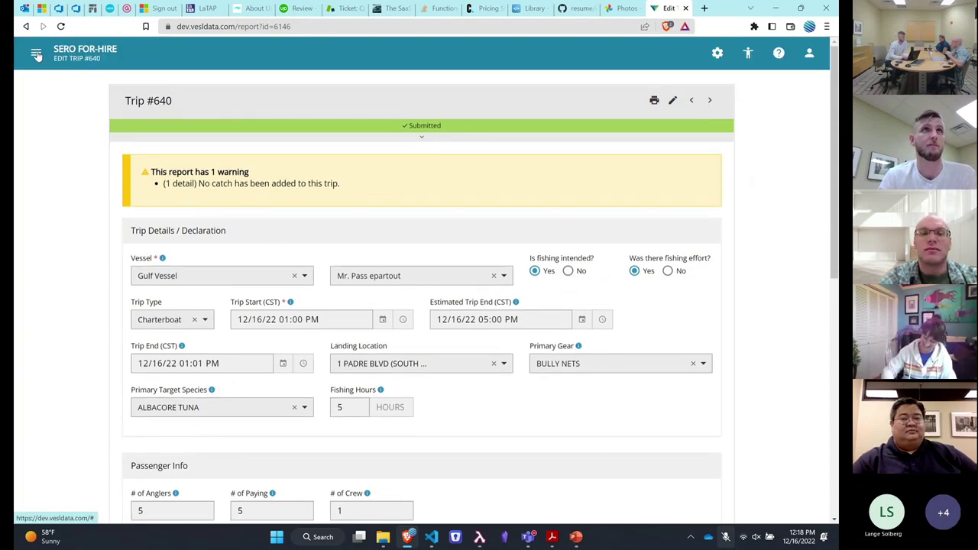
pyautogui.moveTo(36, 55); pyautogui.dragTo(142, 55)
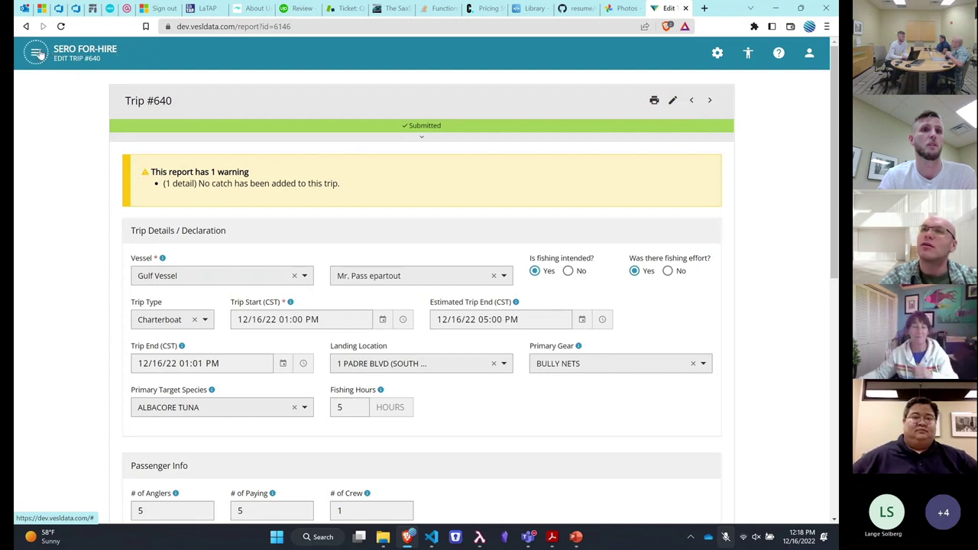
pyautogui.click(37, 55)
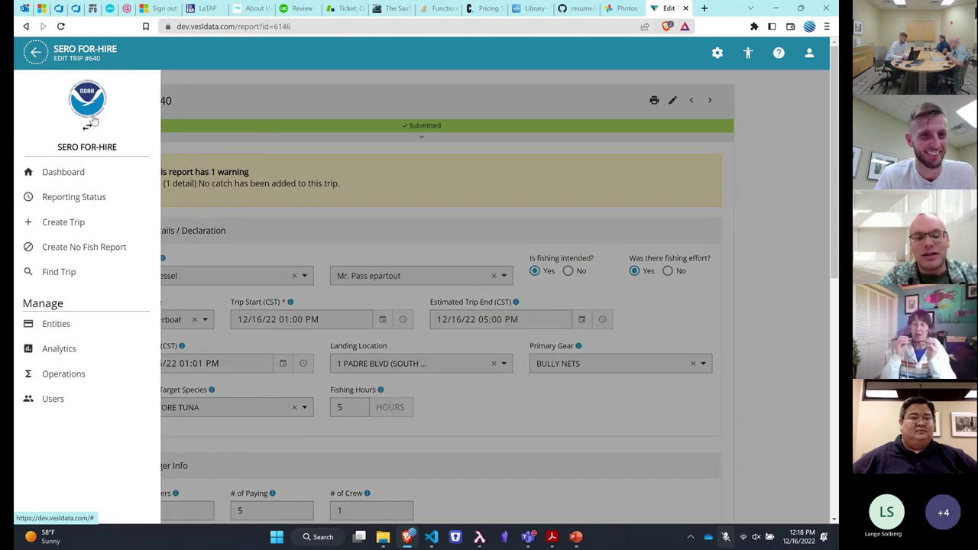
pyautogui.click(608, 155)
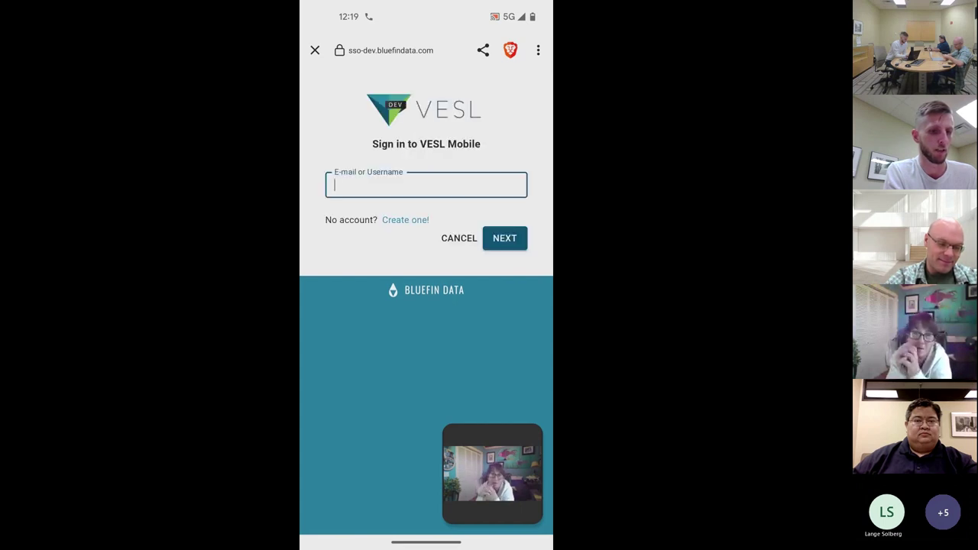
# Enter the work e-mail in the VESL Mobile sign-in field and continue
pyautogui.click(426, 185)
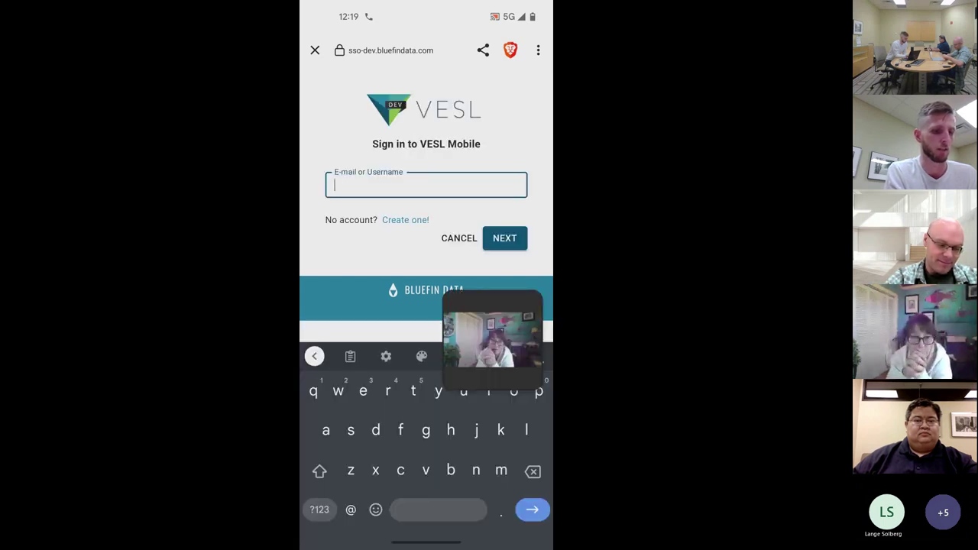
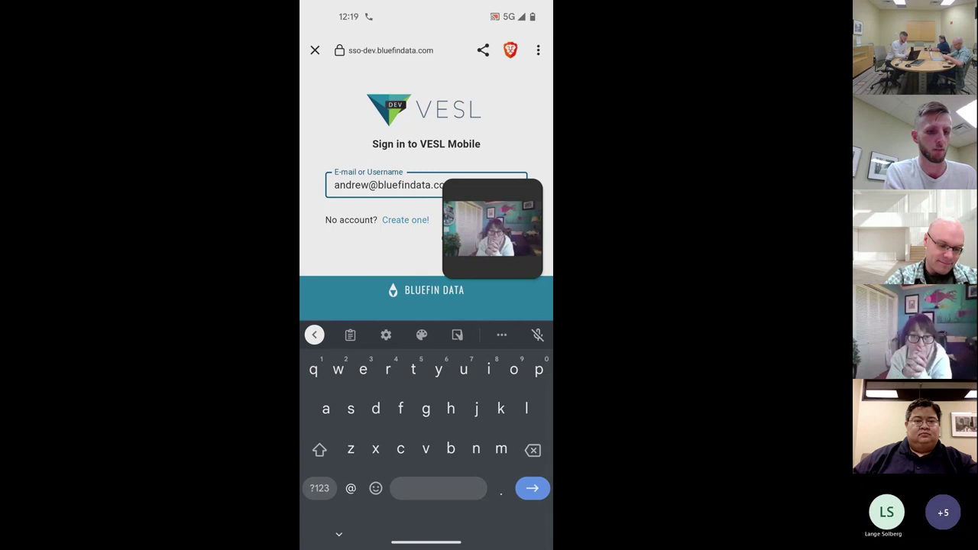
pyautogui.moveTo(489, 224); pyautogui.dragTo(426, 517)
pyautogui.click(504, 238)
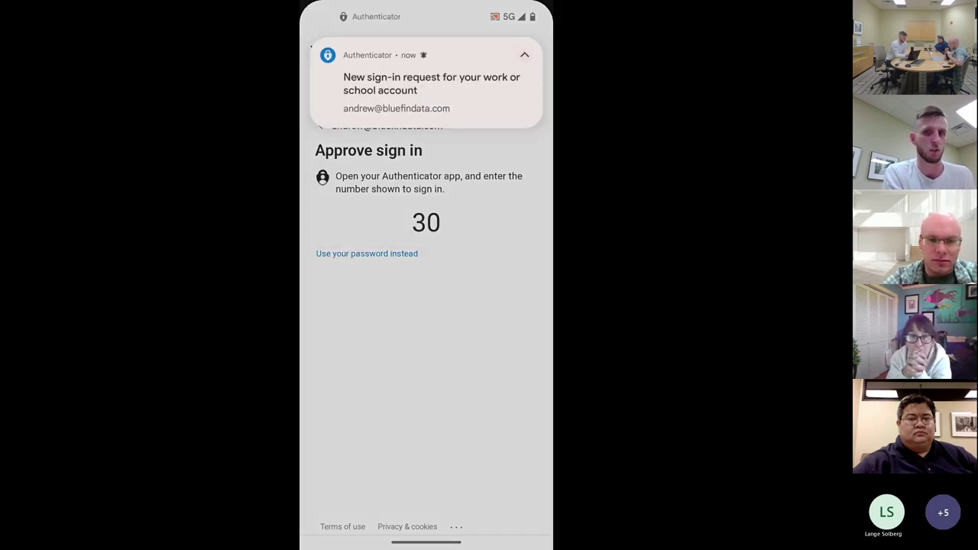
# Approve the Authenticator request with the displayed number, then choose 'Use a different account'
pyautogui.write('30')
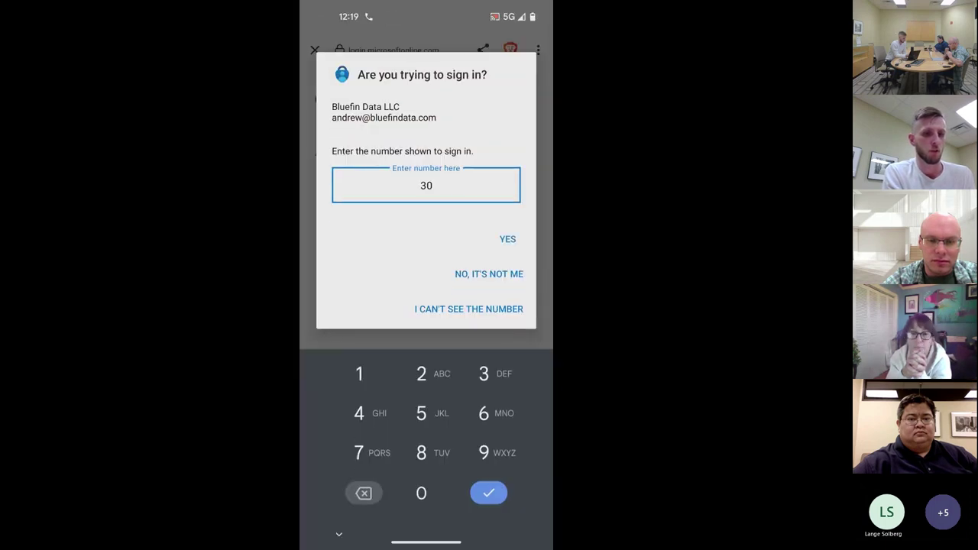
pyautogui.press('Return')
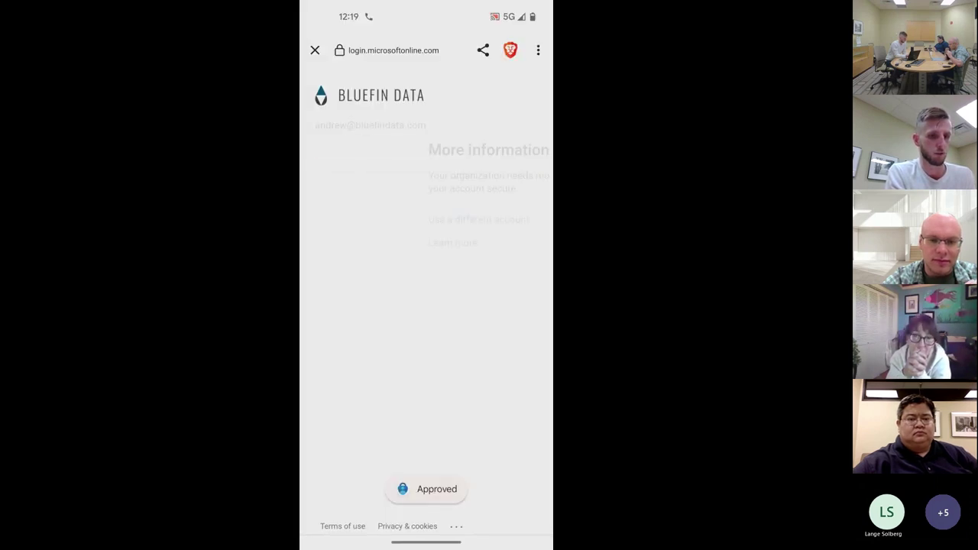
pyautogui.click(365, 219)
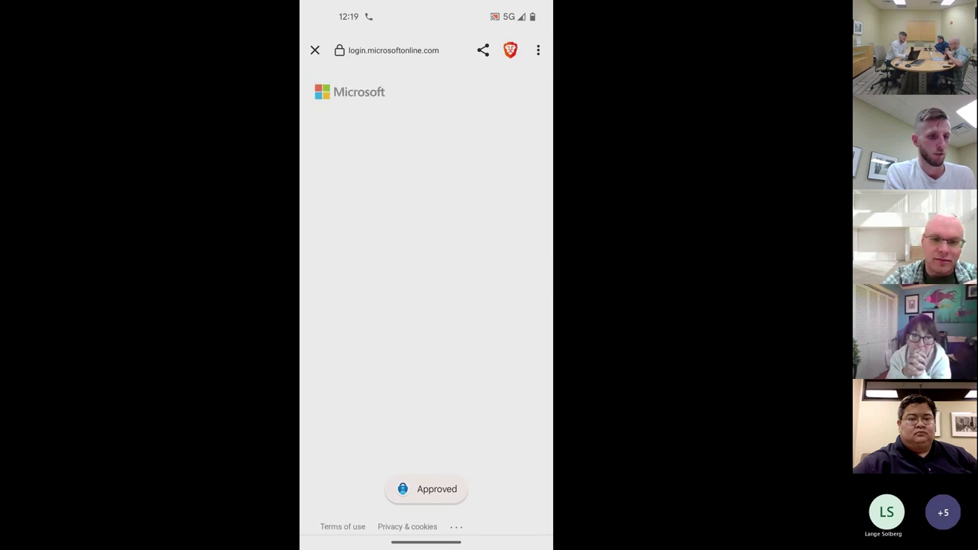